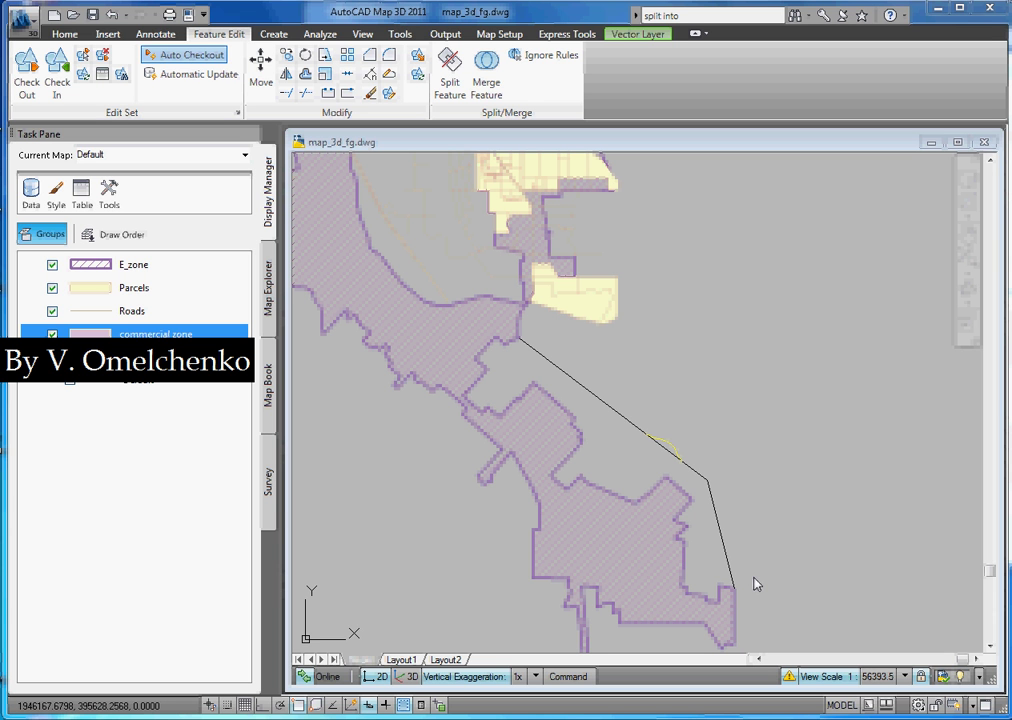
Step: Start a New Polygon commercial zone feature from the commercial zone layer's Create menu
right_click(127, 341)
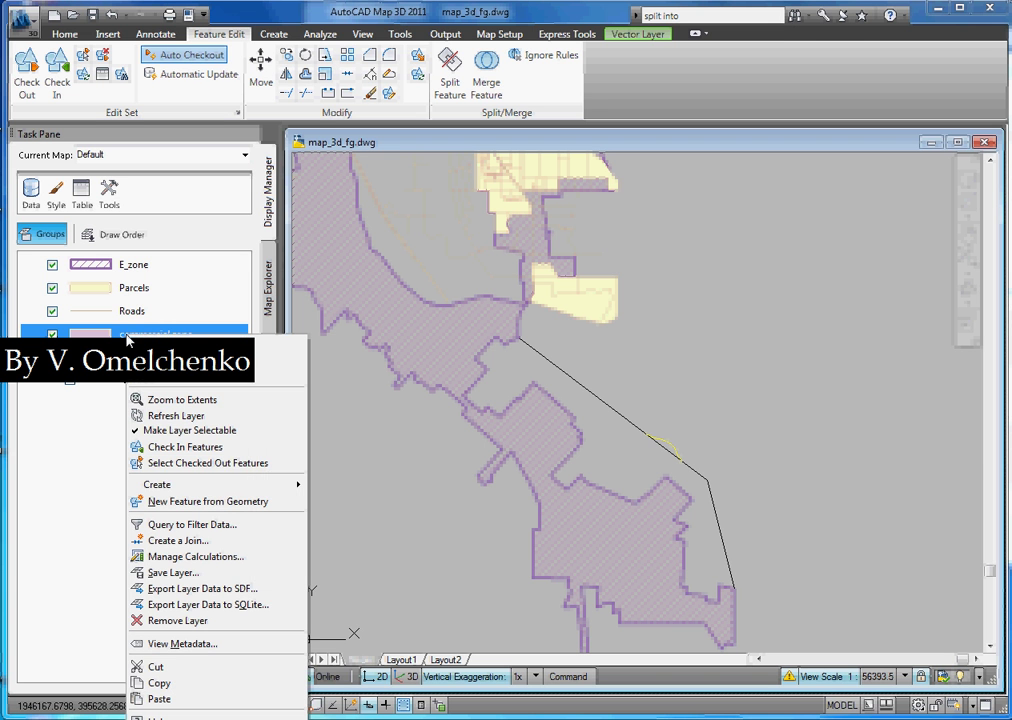
mouse_move(184, 489)
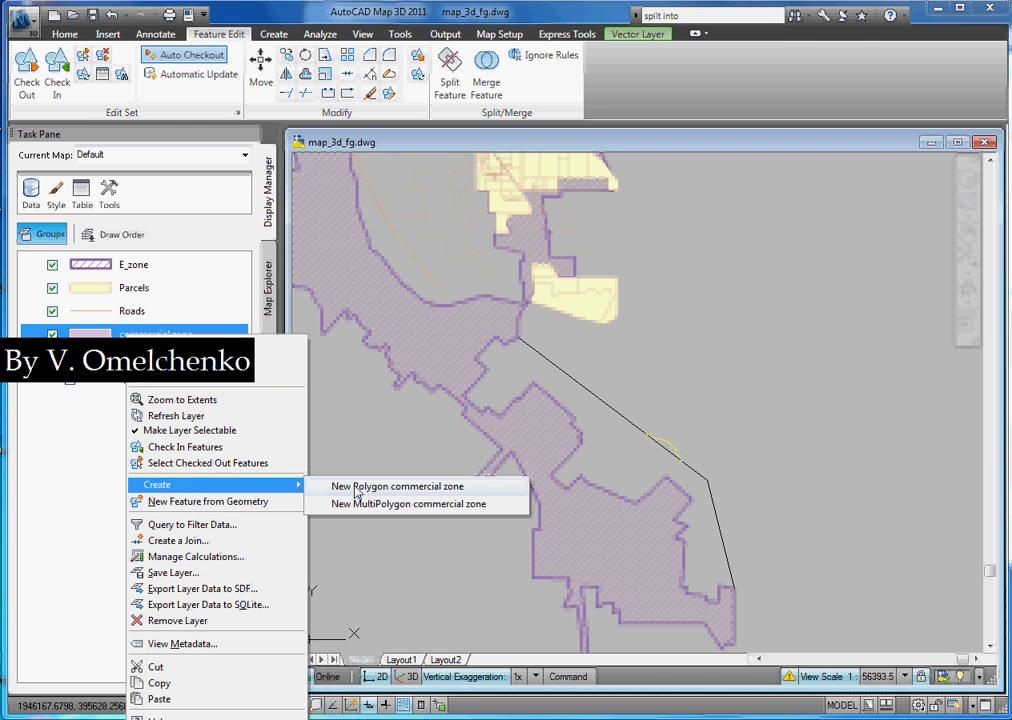
click(390, 487)
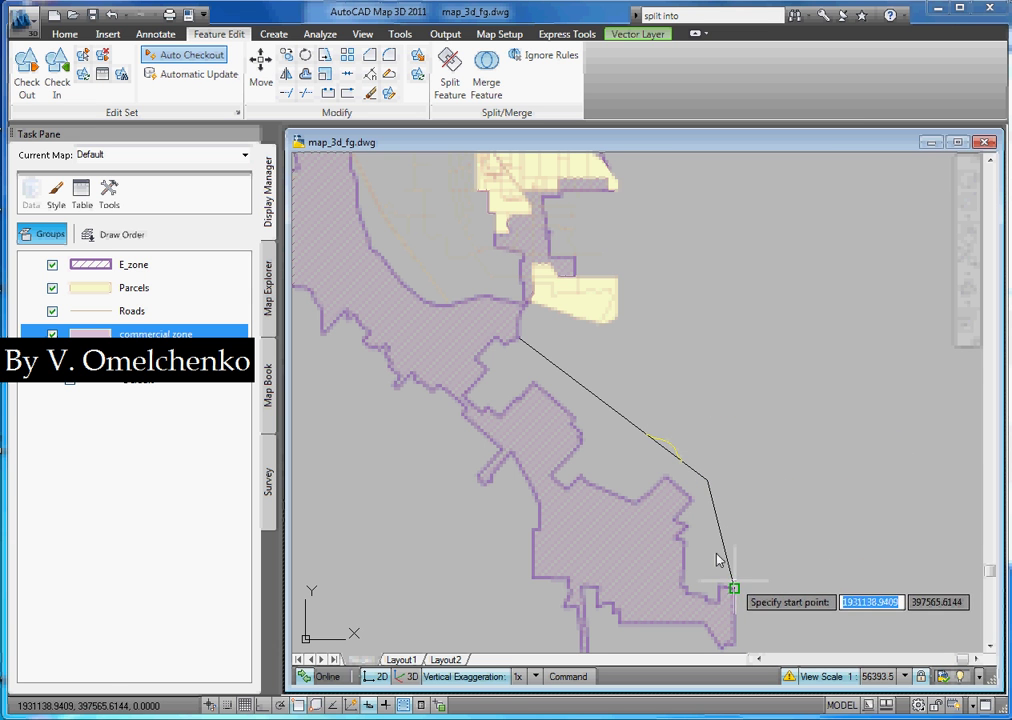
Step: Place the polygon's first vertices along the boundary line: upper end, bend and lower end
click(520, 339)
click(707, 480)
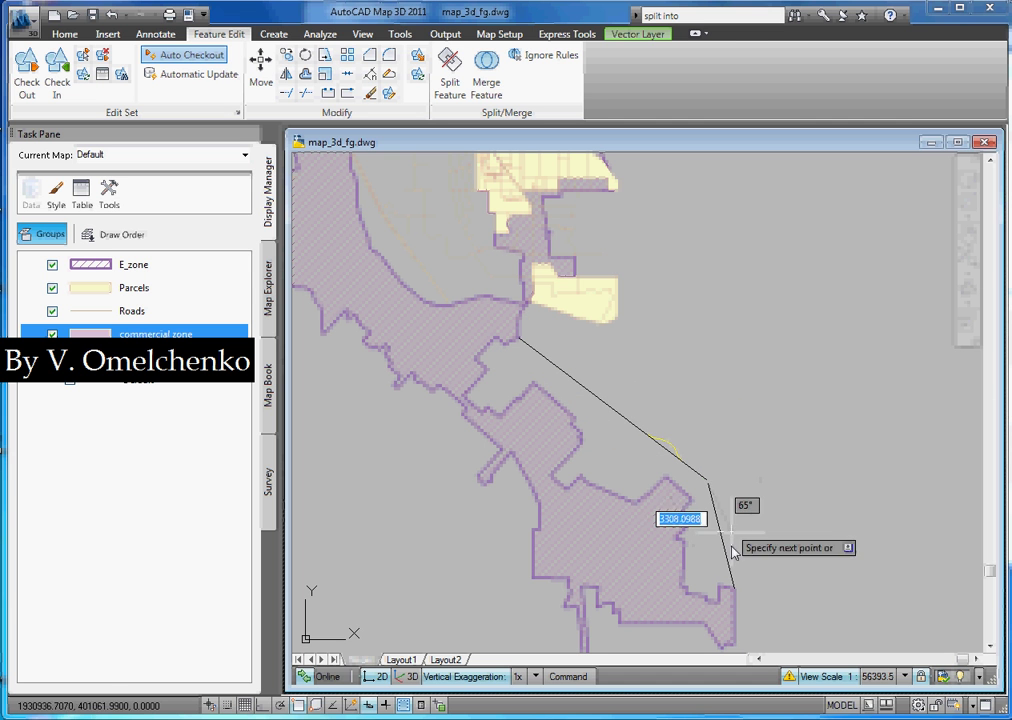
click(734, 589)
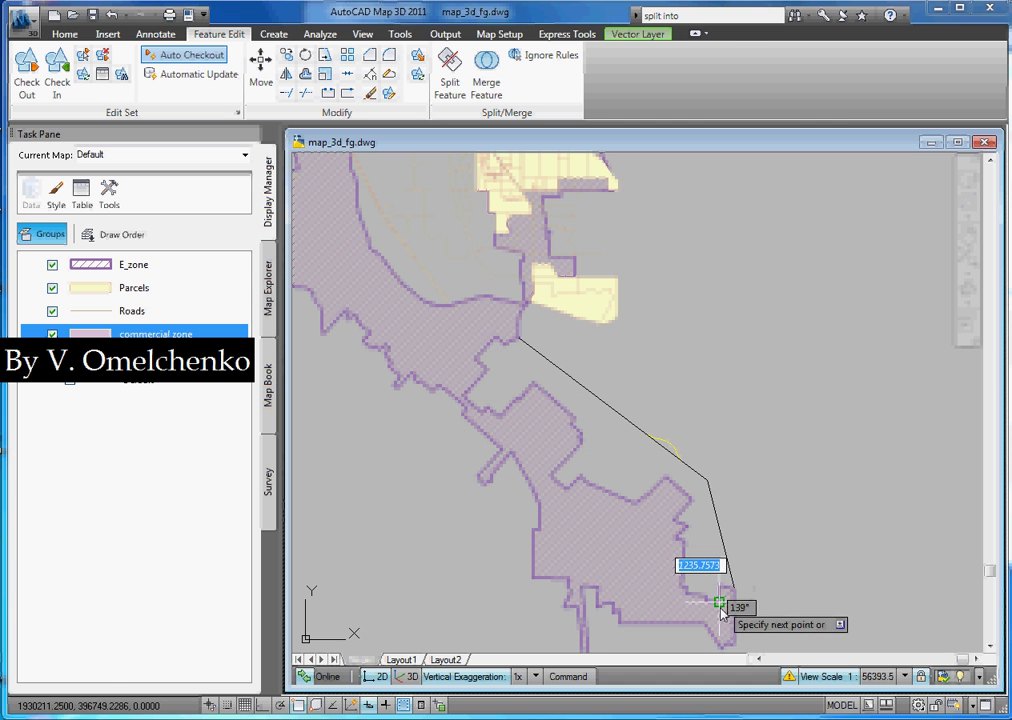
scroll(719, 605, up, 5)
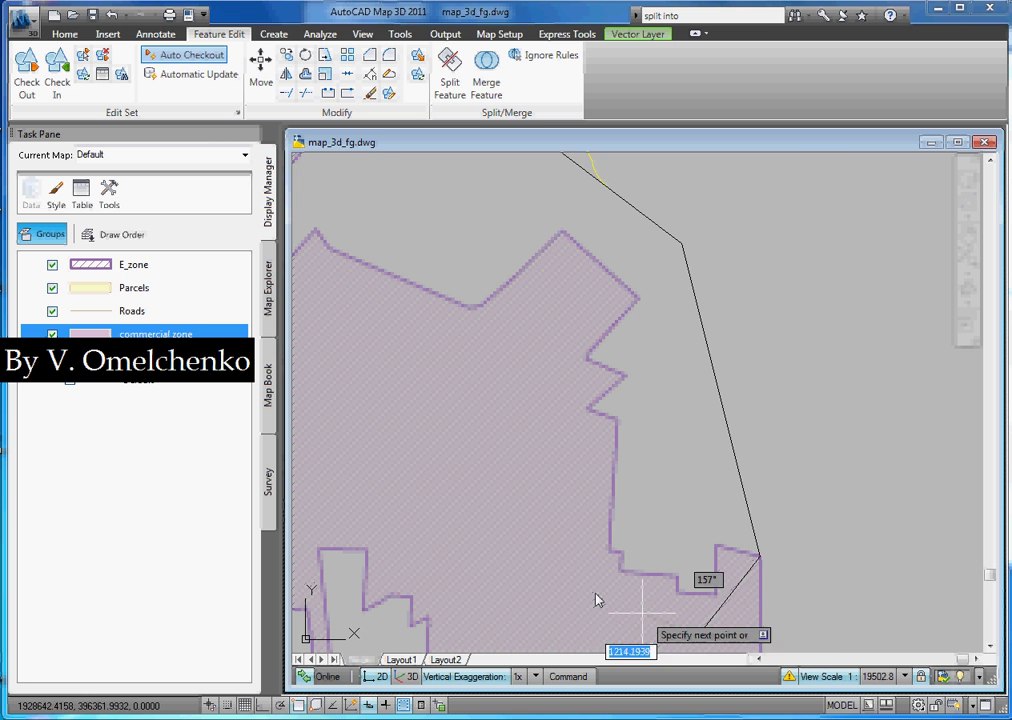
scroll(535, 520, down, 4)
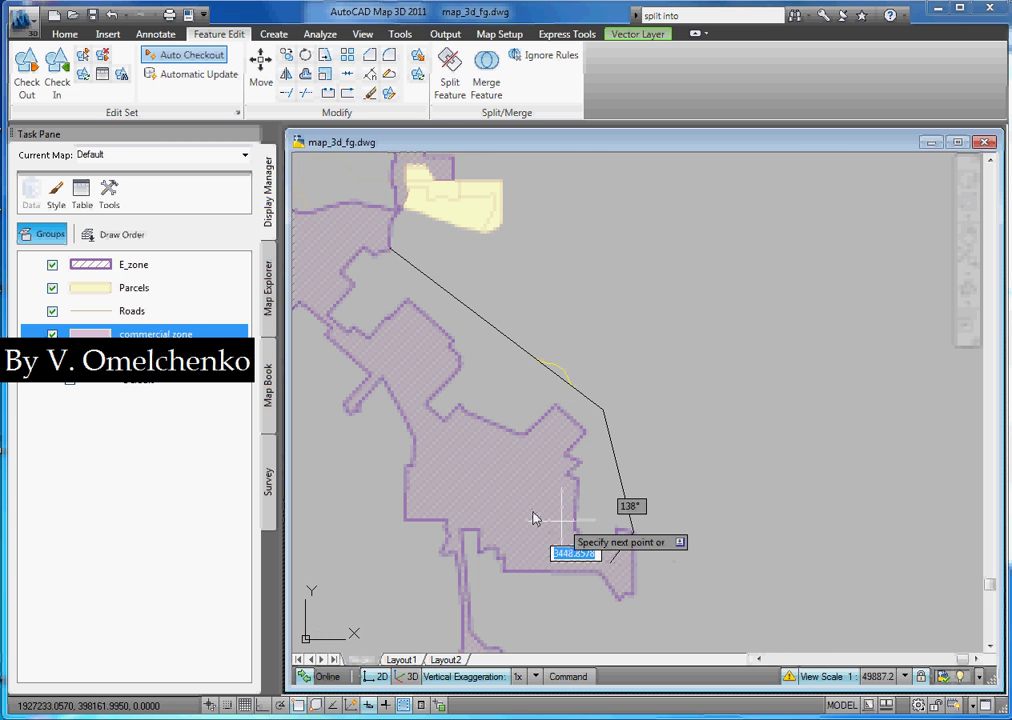
Step: Add vertices back across the purple zone and close the outline at the start point
click(424, 435)
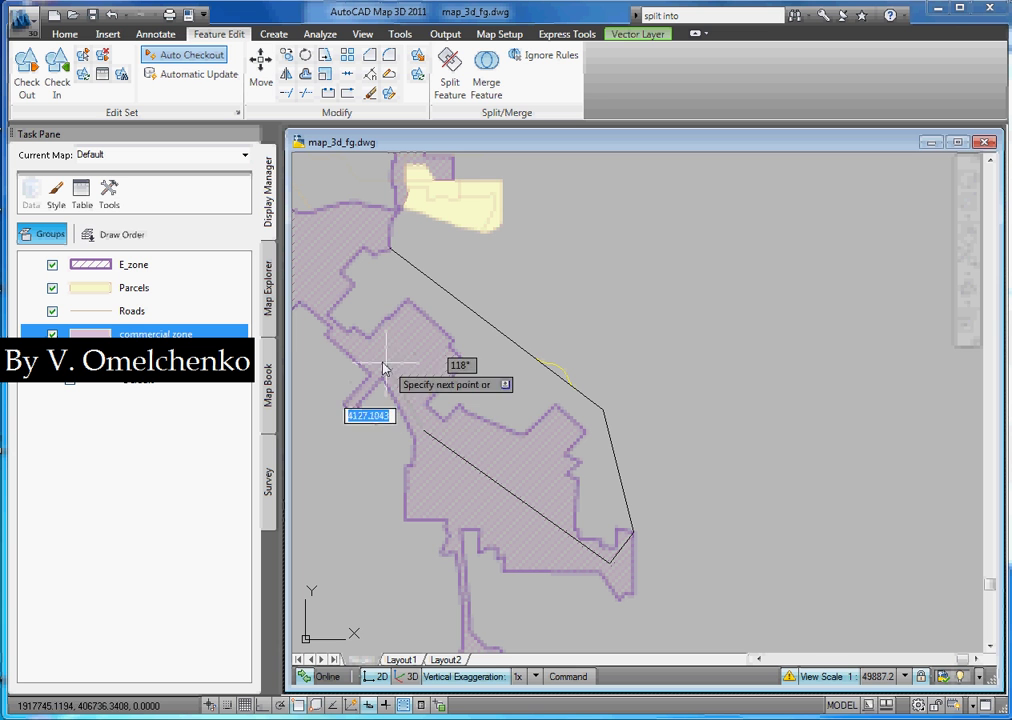
click(369, 357)
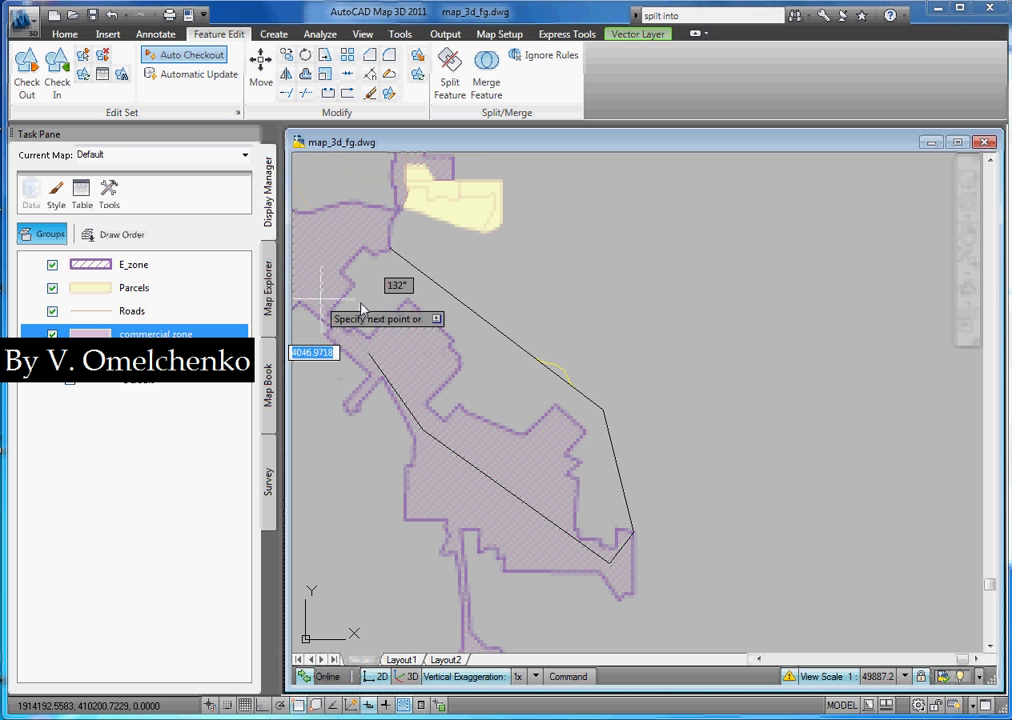
scroll(450, 325, down, 4)
scroll(390, 292, up, 3)
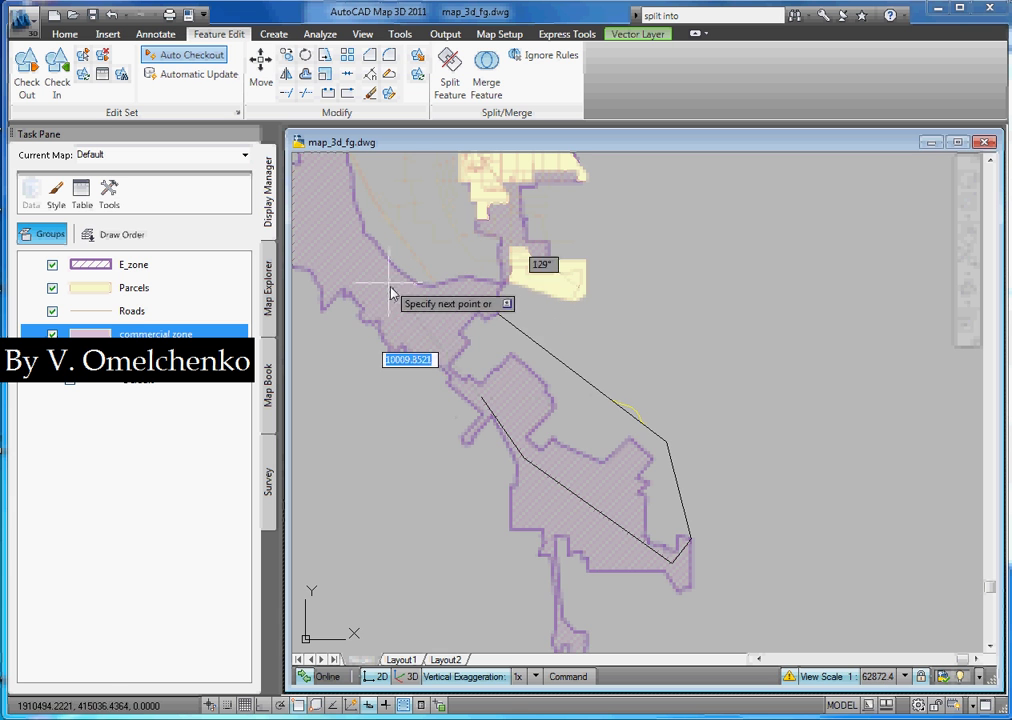
click(410, 341)
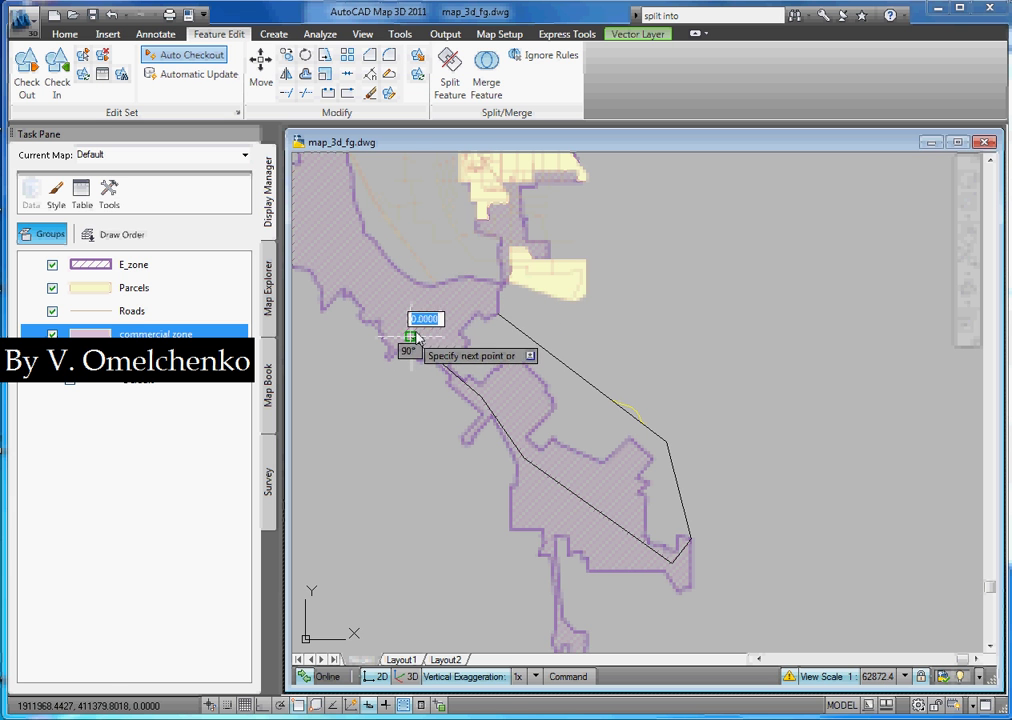
click(470, 293)
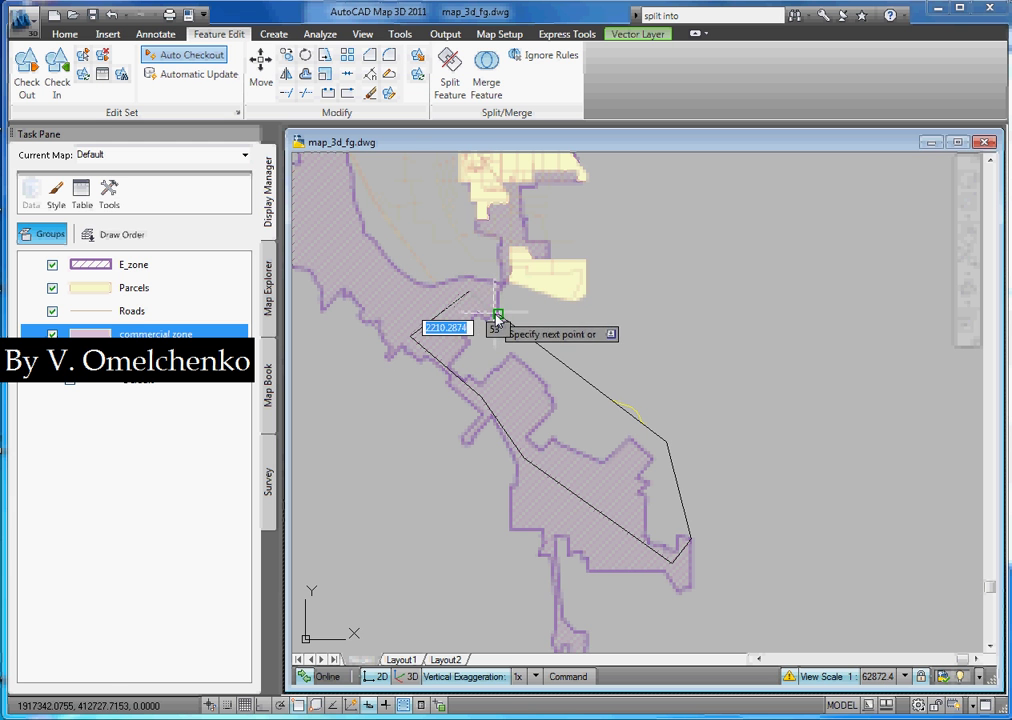
click(488, 318)
click(499, 320)
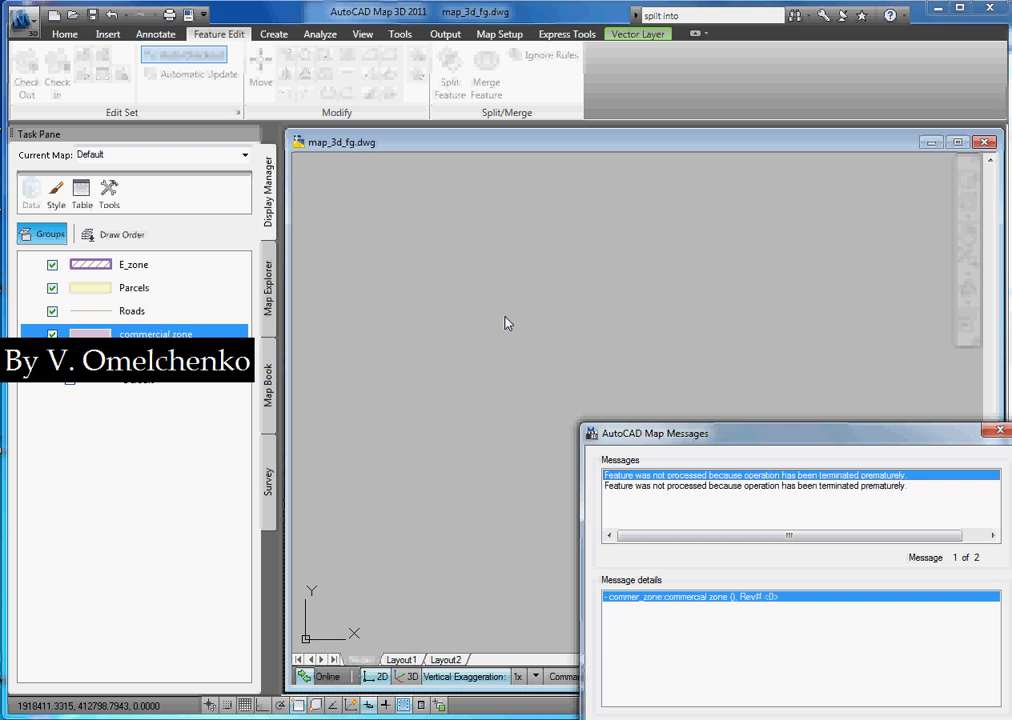
Step: Dismiss the Map Messages, exit without adding a ring, and deselect the new polygon
key(Escape)
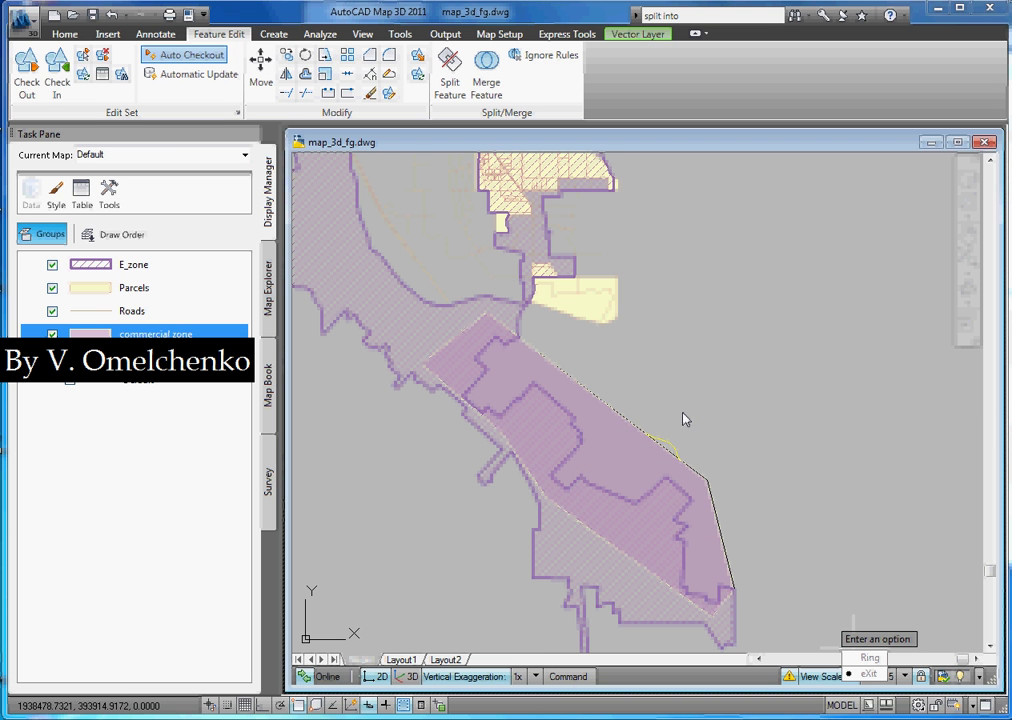
click(866, 674)
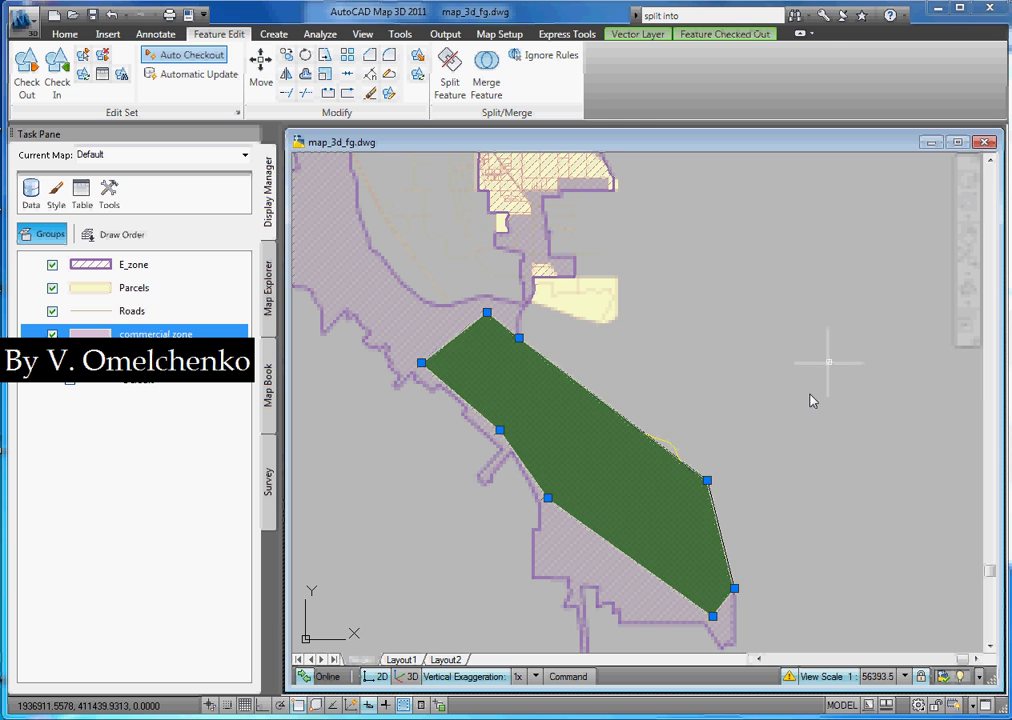
key(Escape)
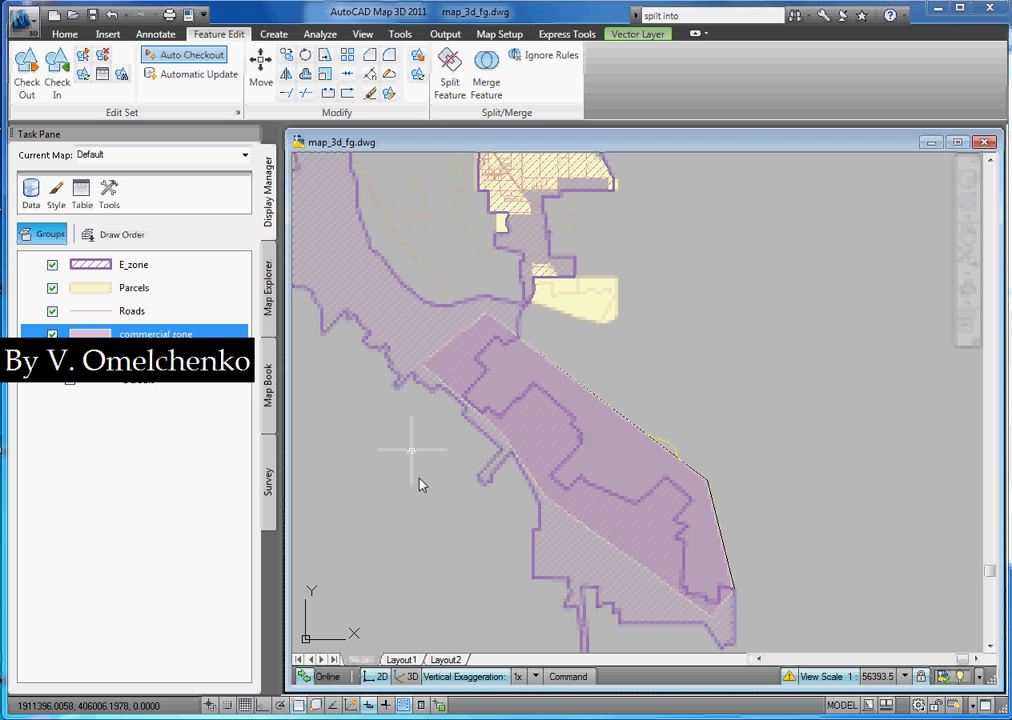
Step: Extract the E_zone polygon's geometry as an MPolygon and select the resulting hatched shapes
click(545, 556)
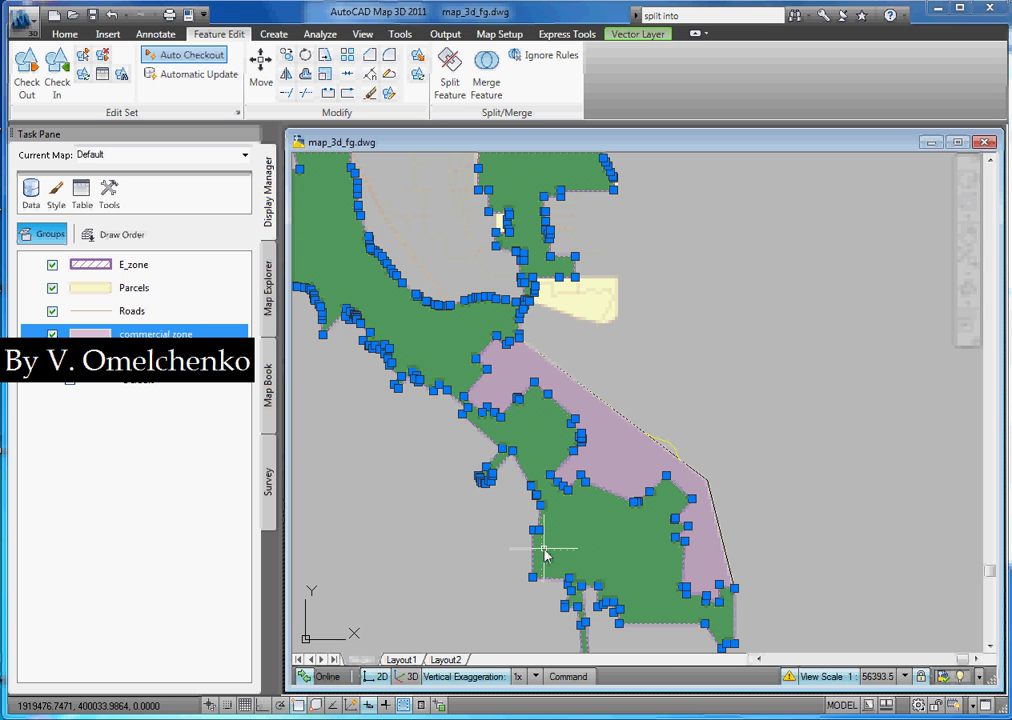
click(418, 60)
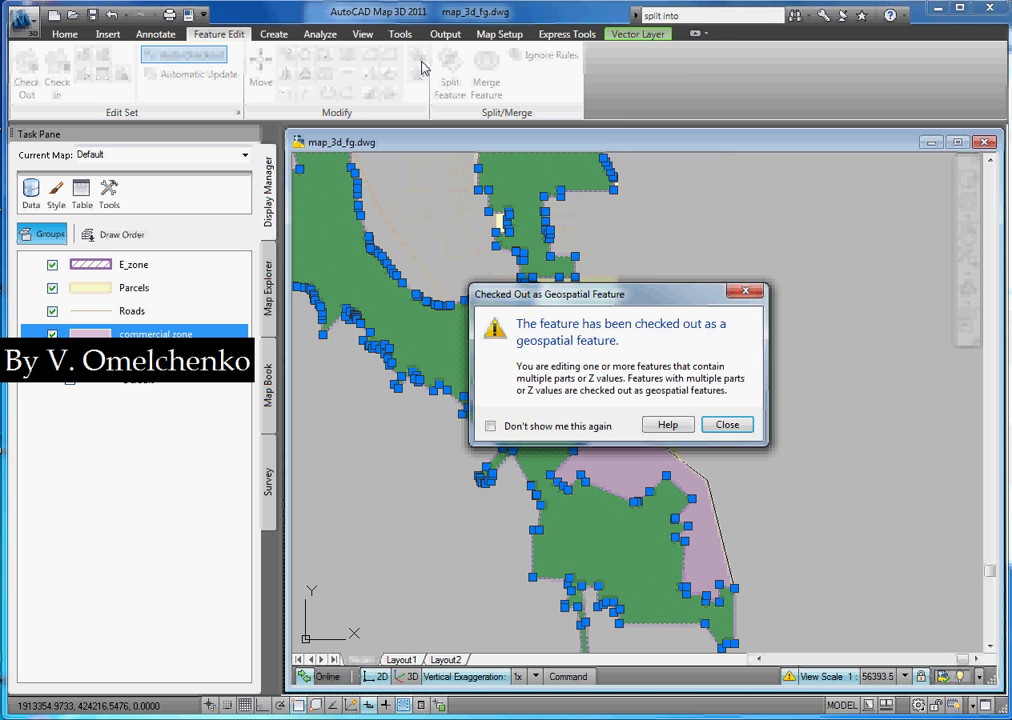
click(727, 425)
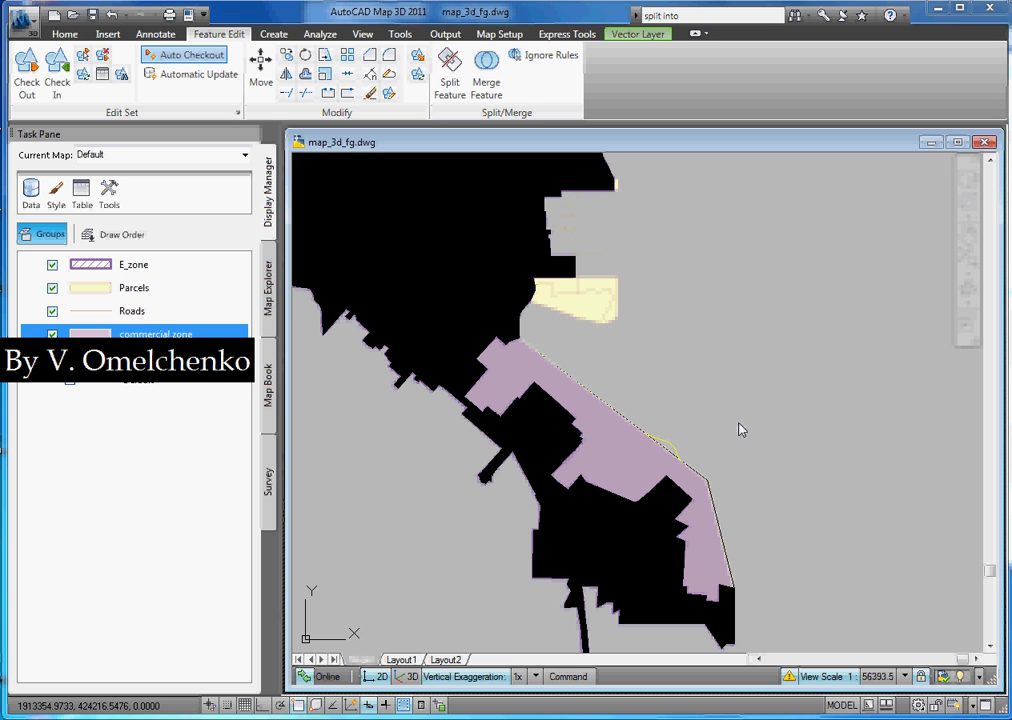
click(536, 546)
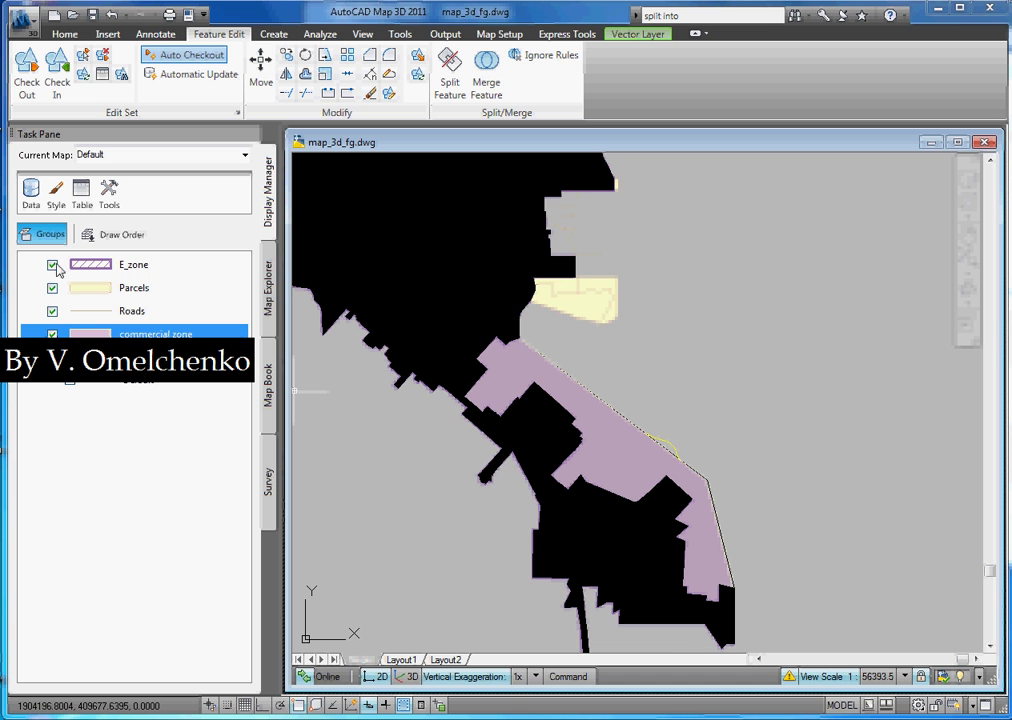
Step: Hide the E_zone layer and crossing-select both extracted hatched polygons
click(52, 264)
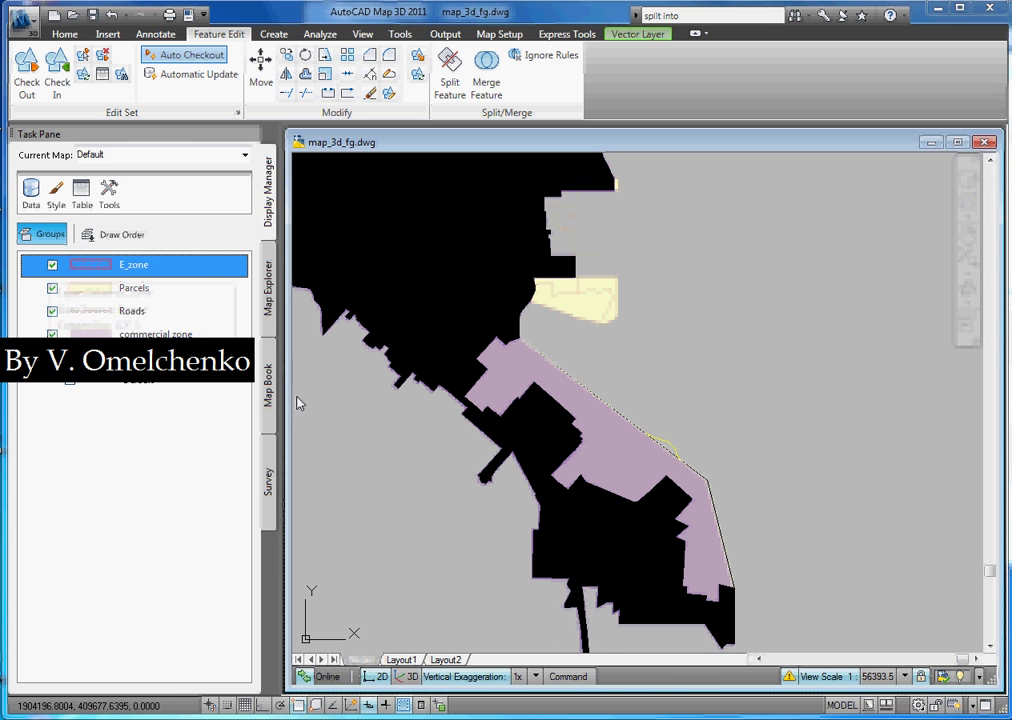
click(541, 557)
click(533, 555)
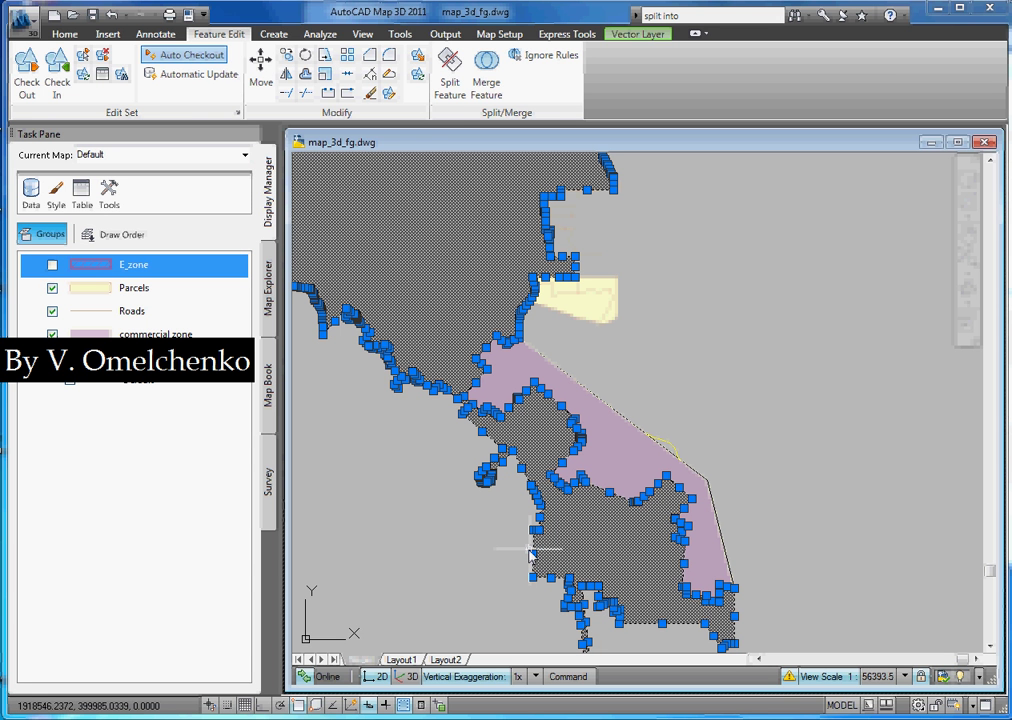
Step: Explode the selected polygons into plain polyline outlines with Home > Modify > Explode
click(64, 34)
click(395, 112)
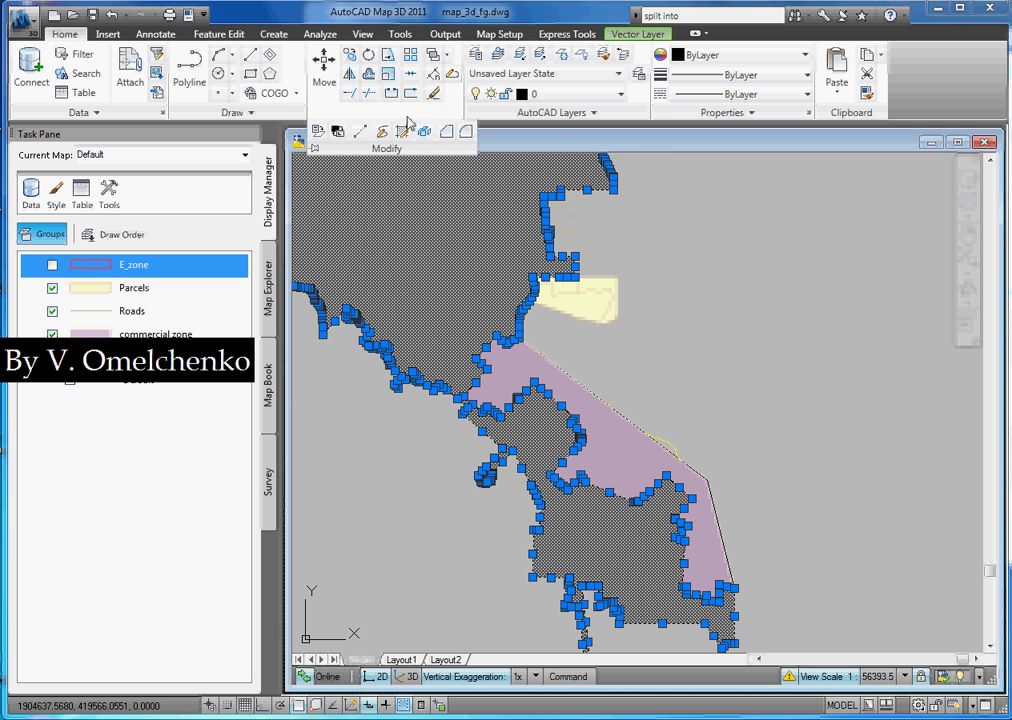
click(424, 132)
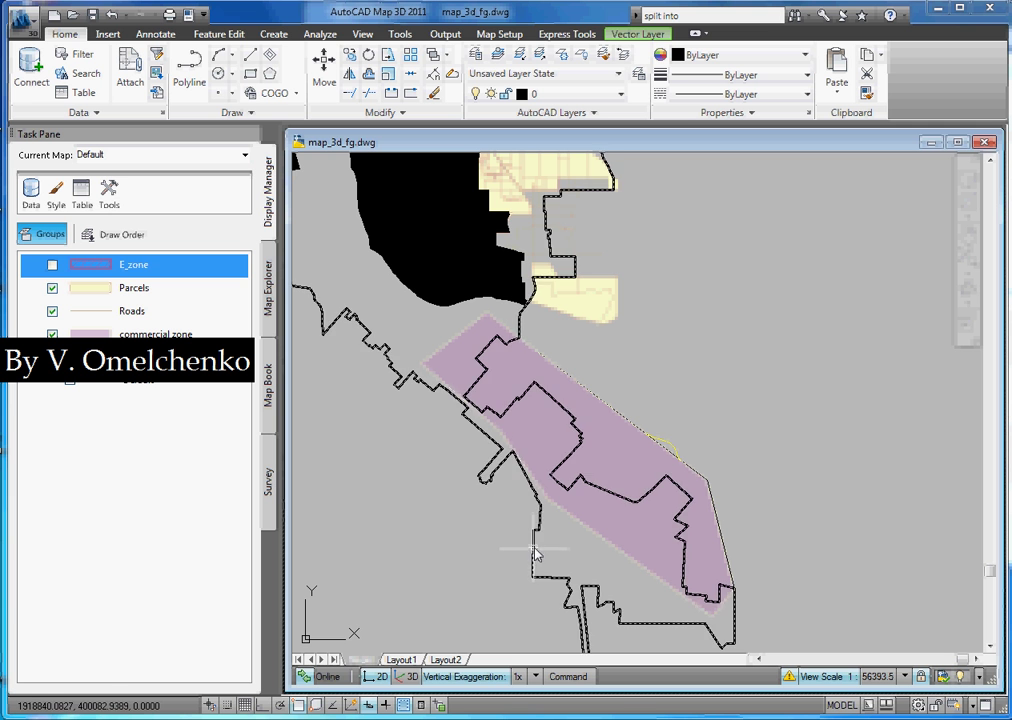
mouse_move(533, 548)
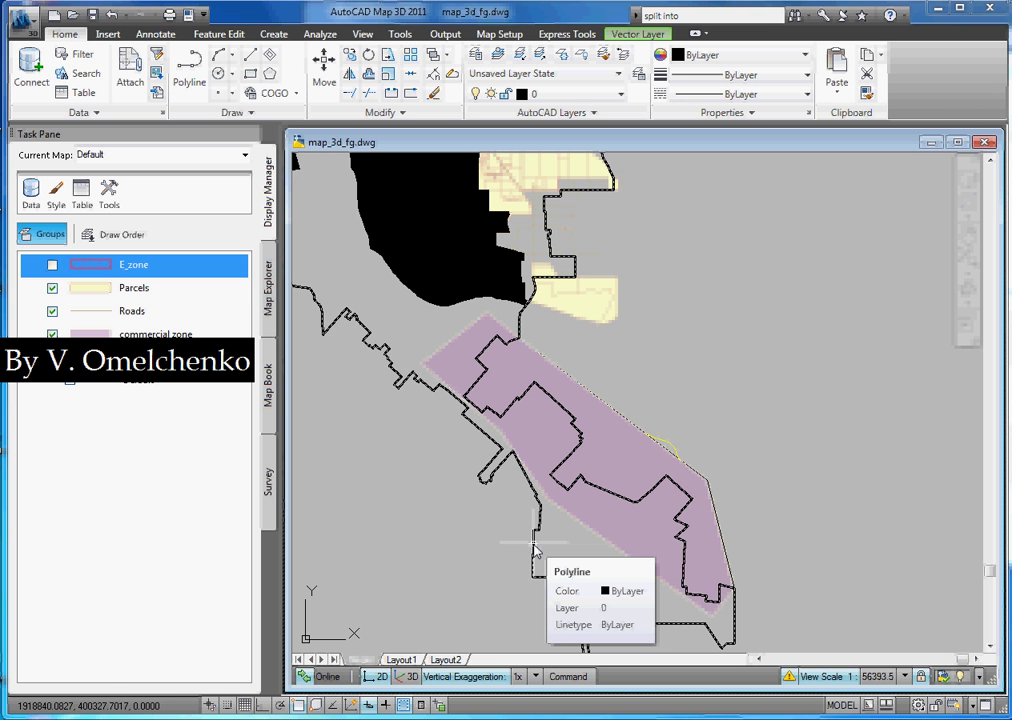
click(241, 38)
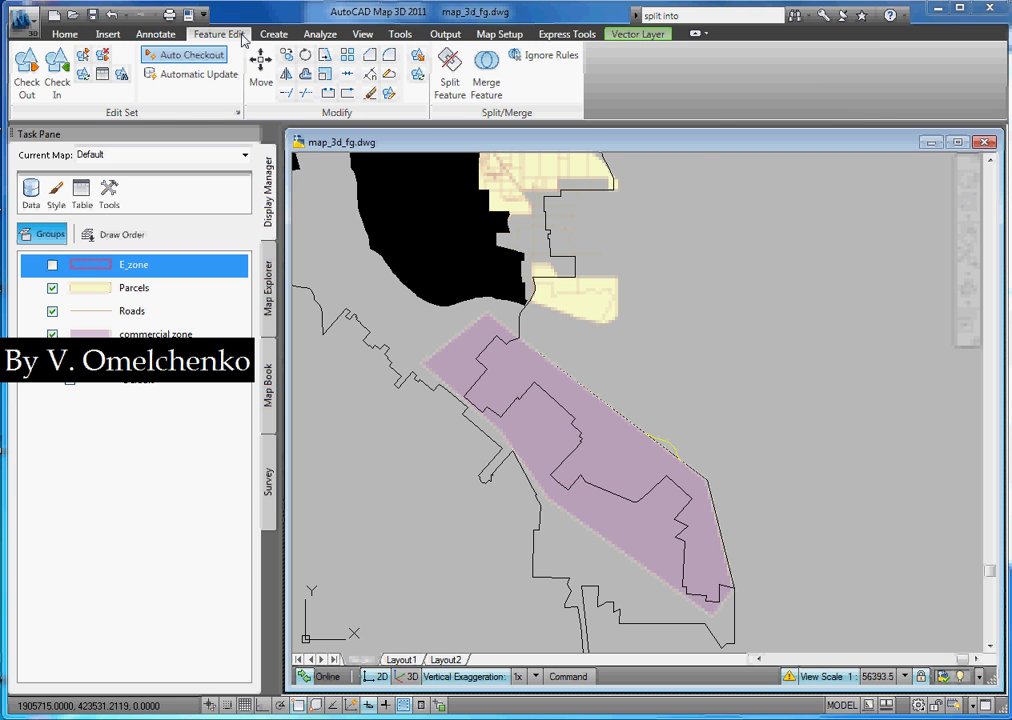
Step: Split the commercial zone polygon into new features, cutting along the selected boundary line
click(447, 88)
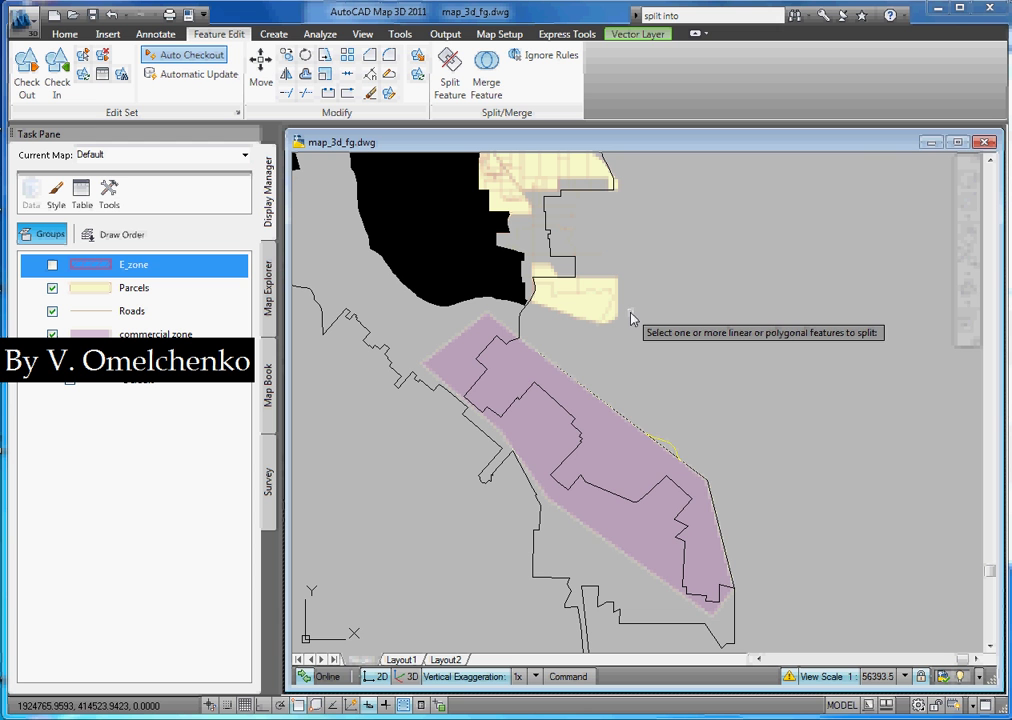
click(590, 417)
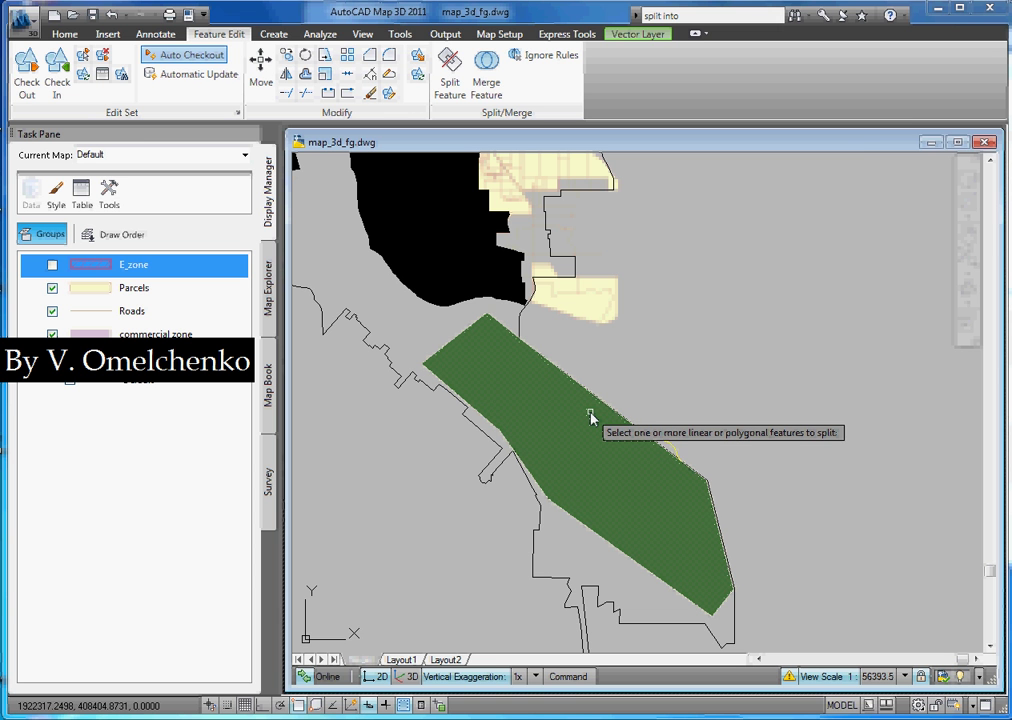
key(Return)
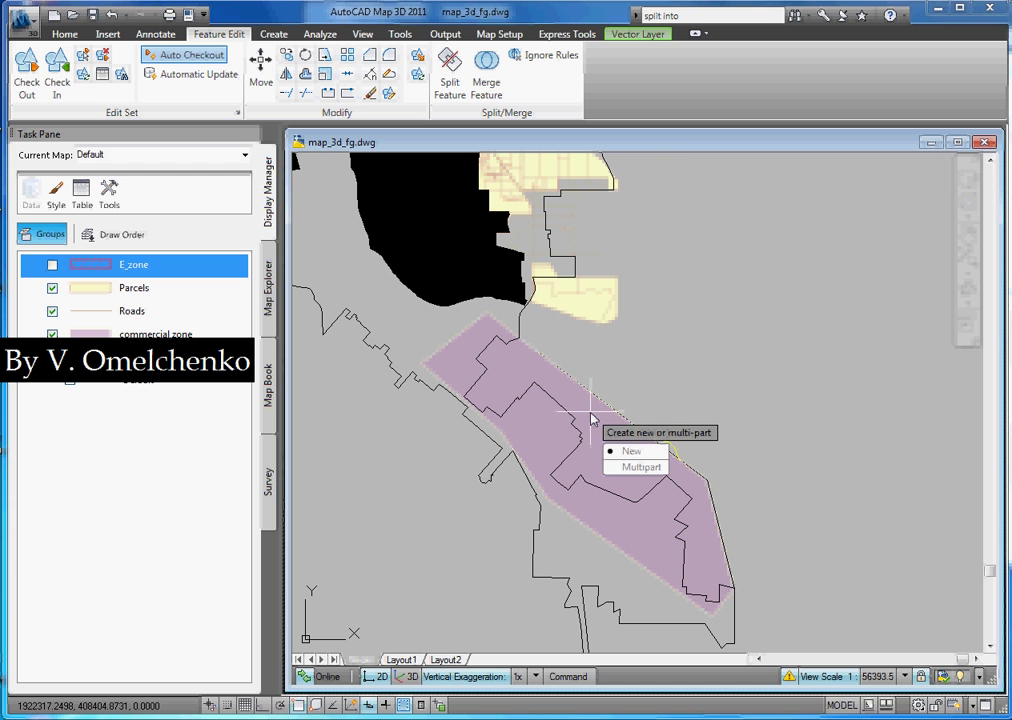
click(632, 453)
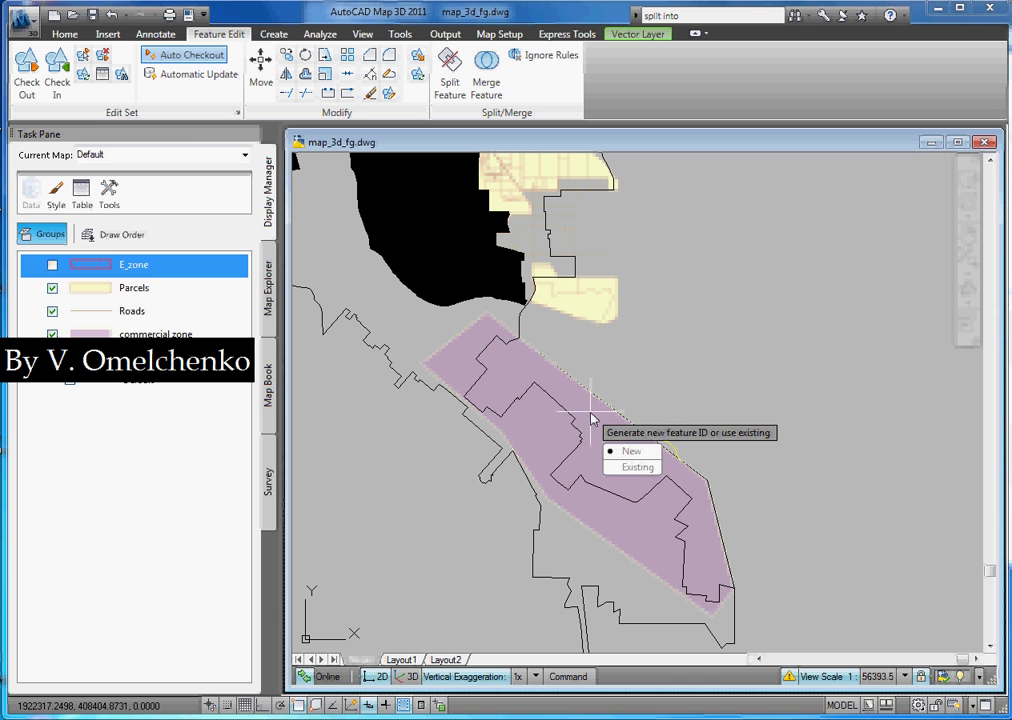
click(608, 464)
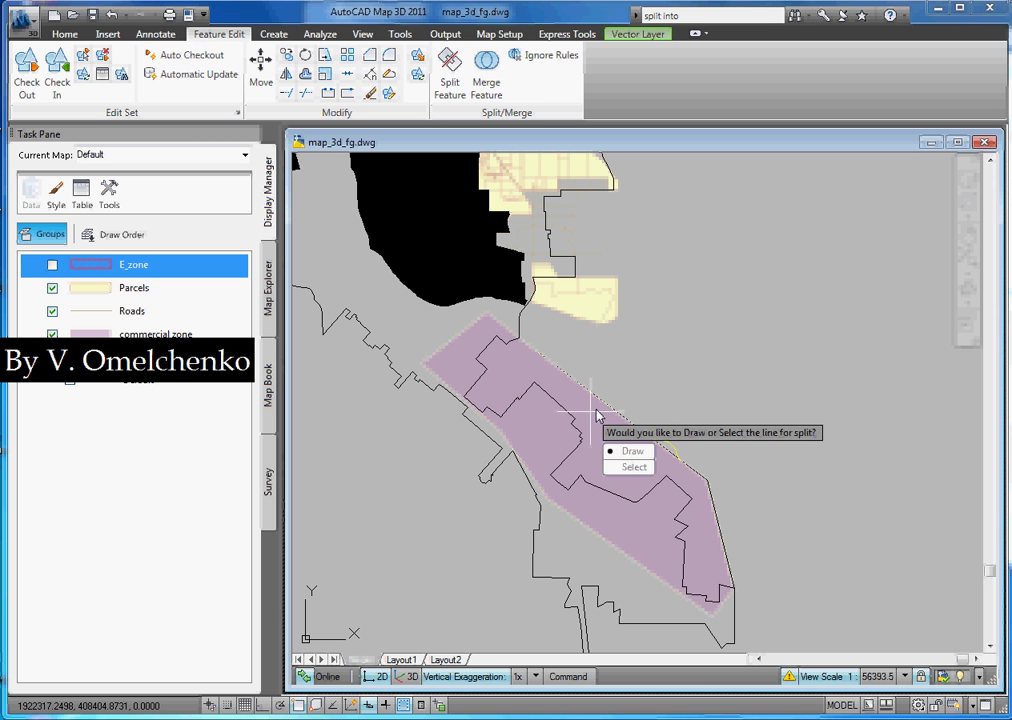
click(630, 467)
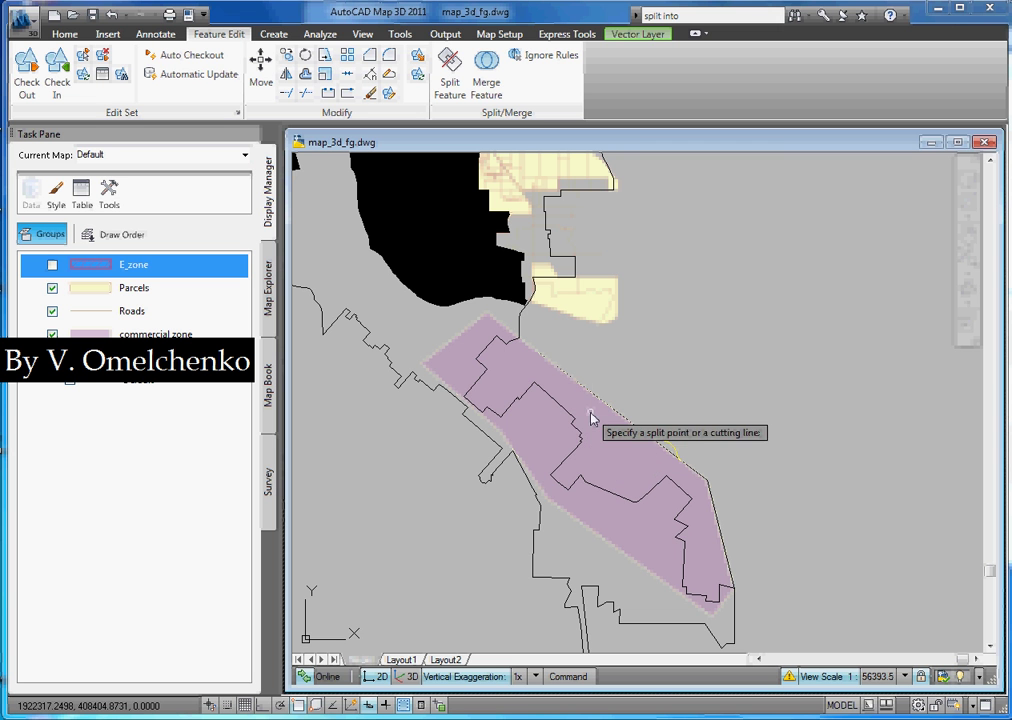
click(534, 543)
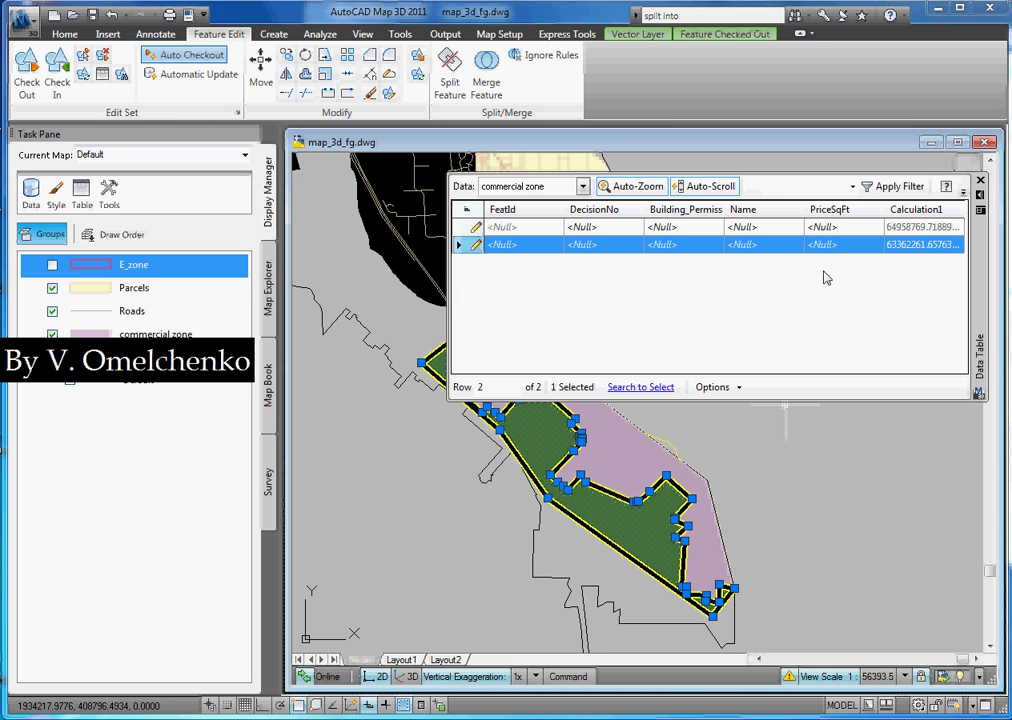
Step: Collapse the Data Table and delete the unwanted split-off commercial zone piece
click(964, 163)
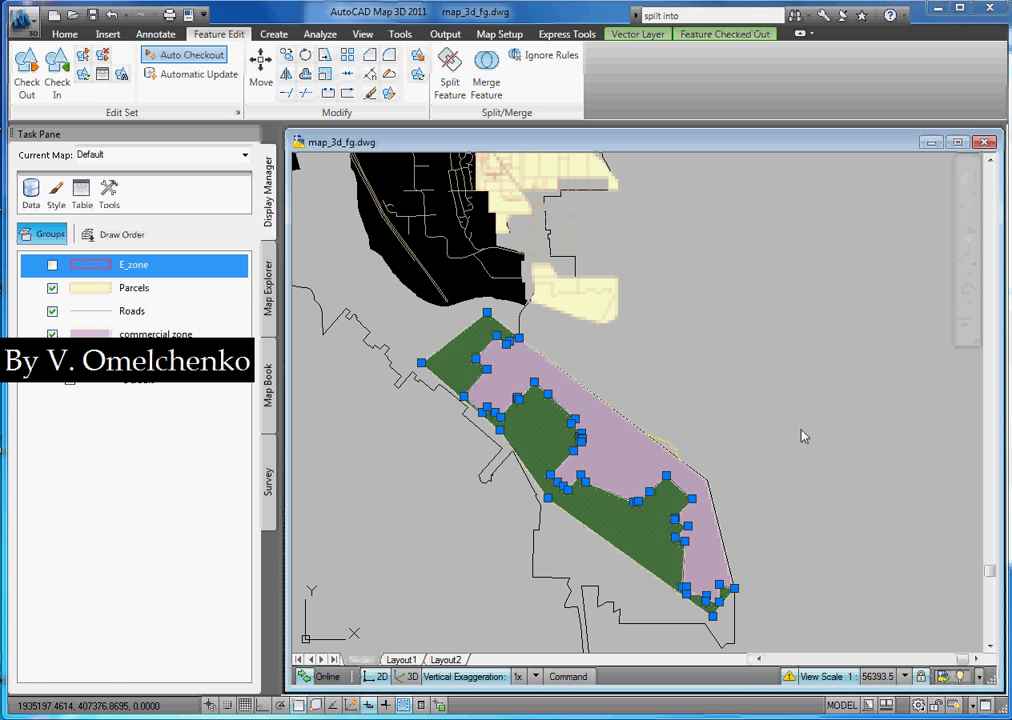
key(Delete)
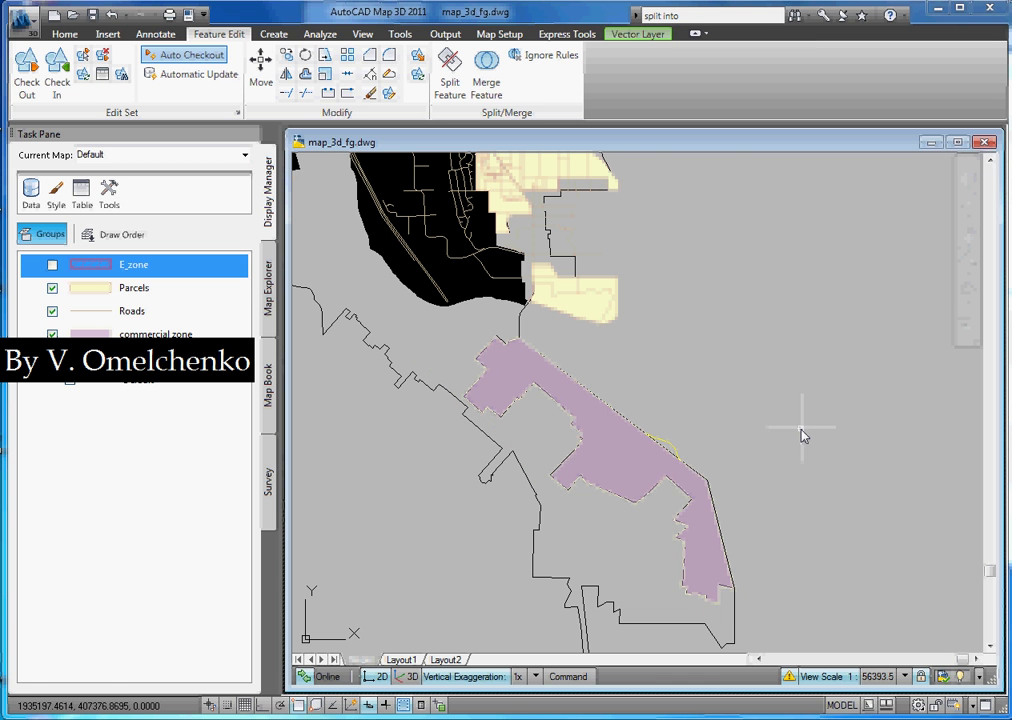
Step: Delete the outer boundary polyline
click(539, 518)
mouse_move(539, 522)
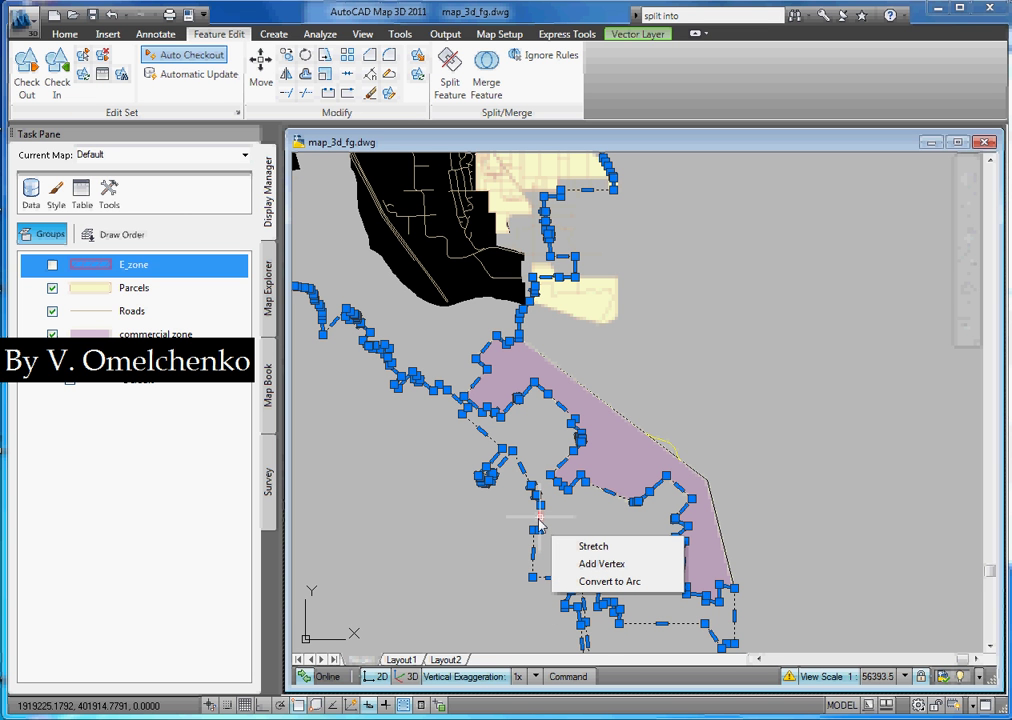
key(Delete)
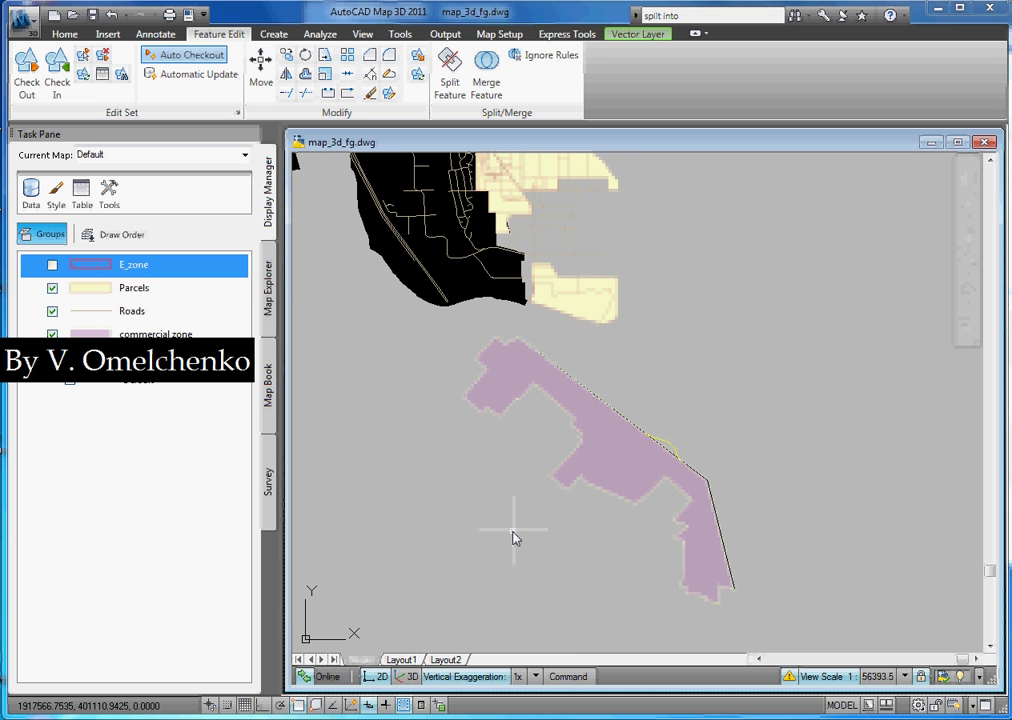
Step: Select all the black polygons with Select Similar and delete them
click(425, 296)
click(425, 296)
right_click(425, 296)
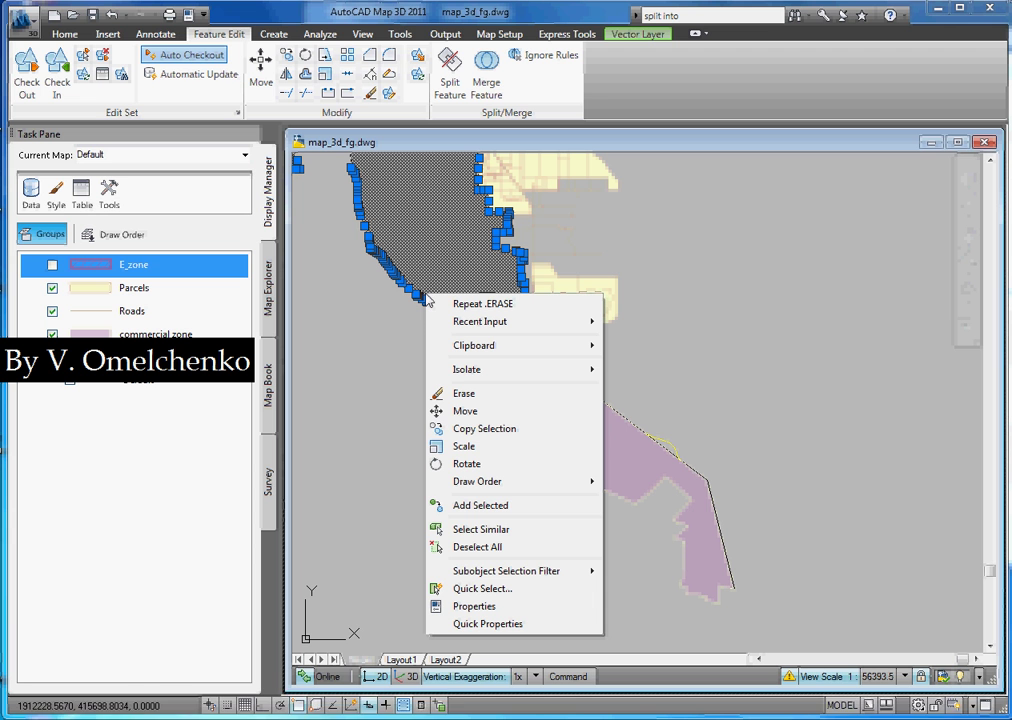
click(509, 530)
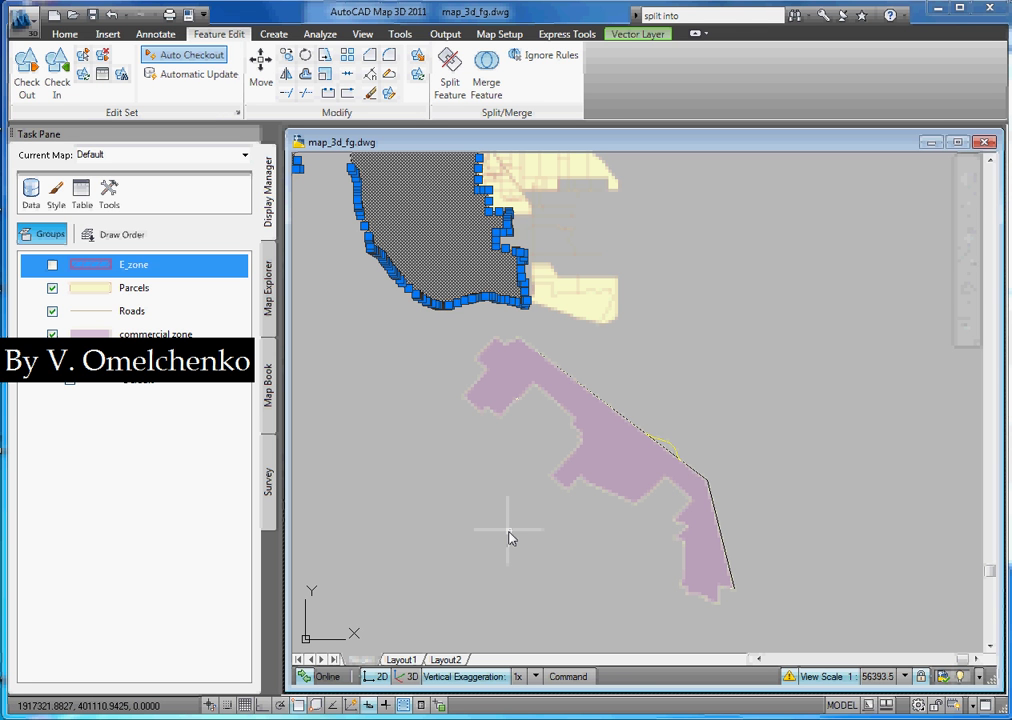
key(Delete)
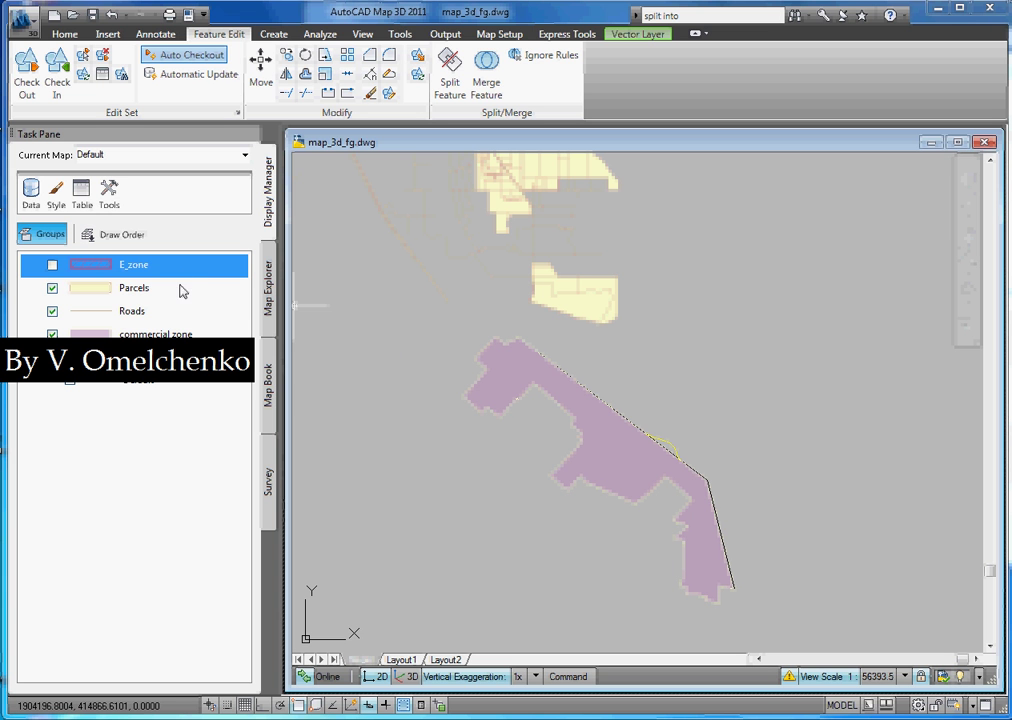
Step: Show the E_zone layer again and window-select its polygon
click(52, 265)
click(486, 553)
click(486, 550)
scroll(697, 601, up, 2)
scroll(736, 605, up, 1)
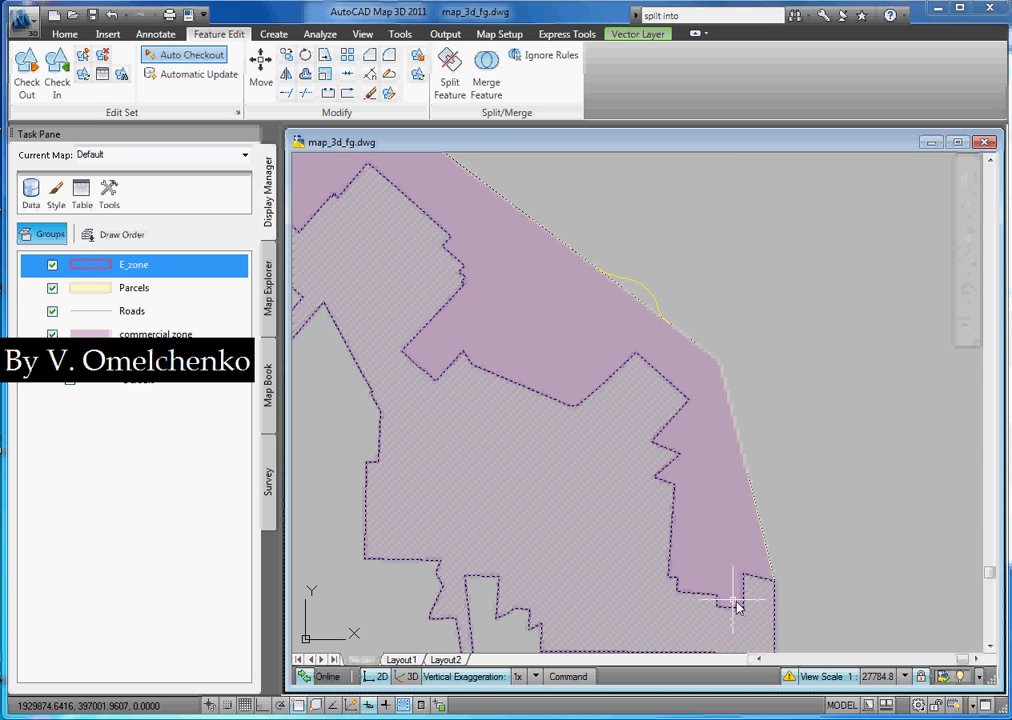
scroll(745, 454, down, 2)
Step: Zoom to the yellow arc and check out the zone polygon beside it for editing
click(688, 400)
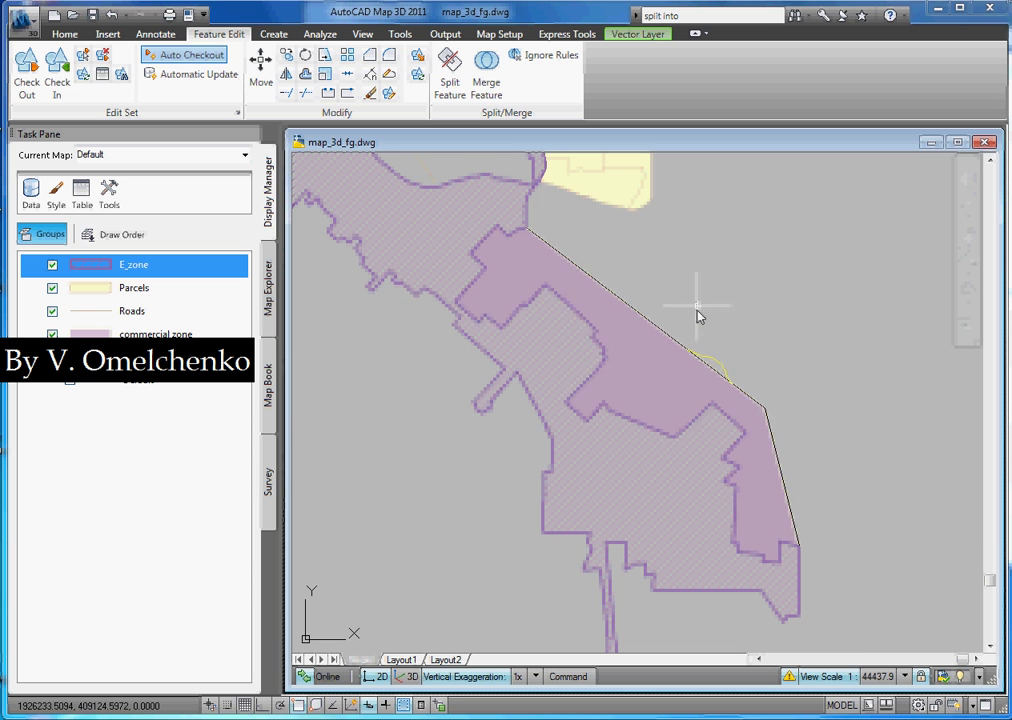
scroll(698, 318, up, 3)
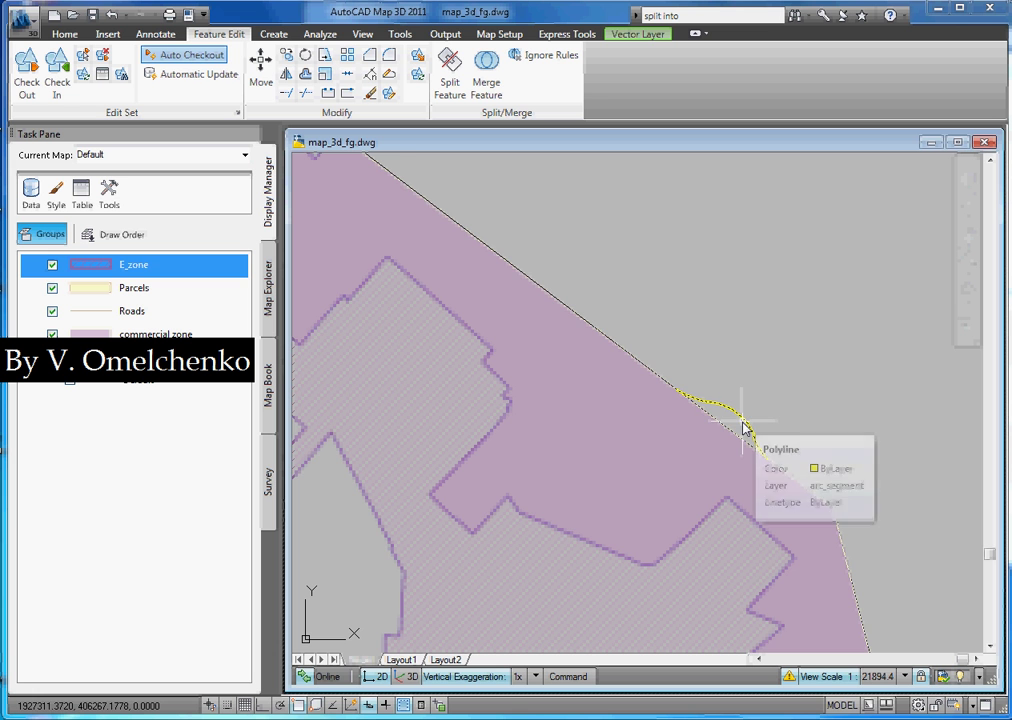
scroll(783, 363, down, 2)
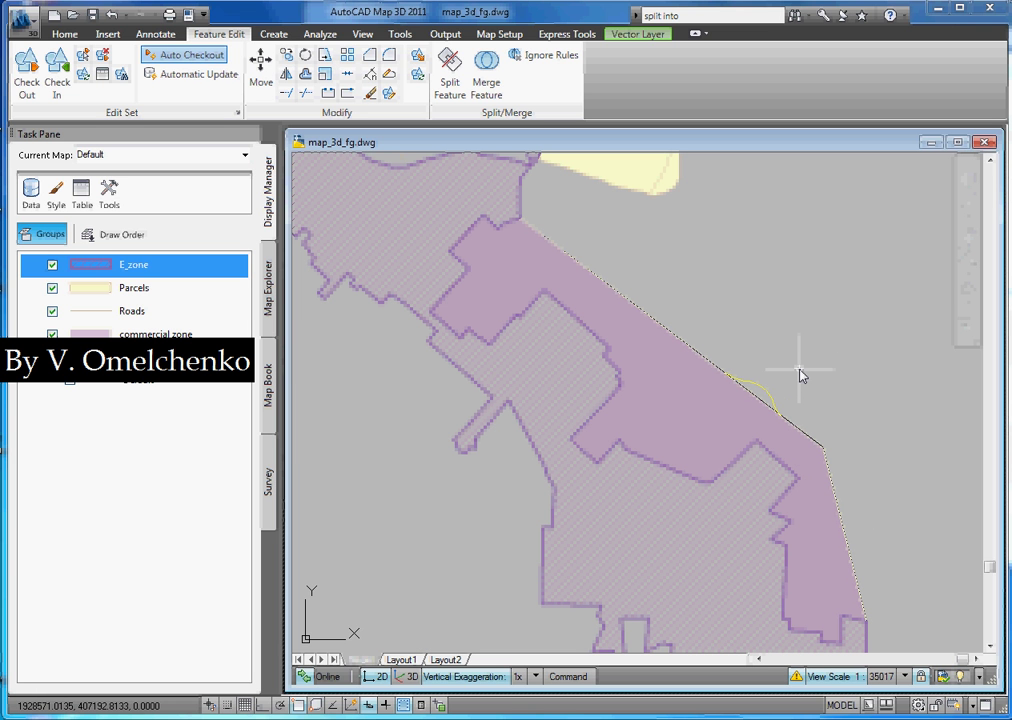
click(708, 400)
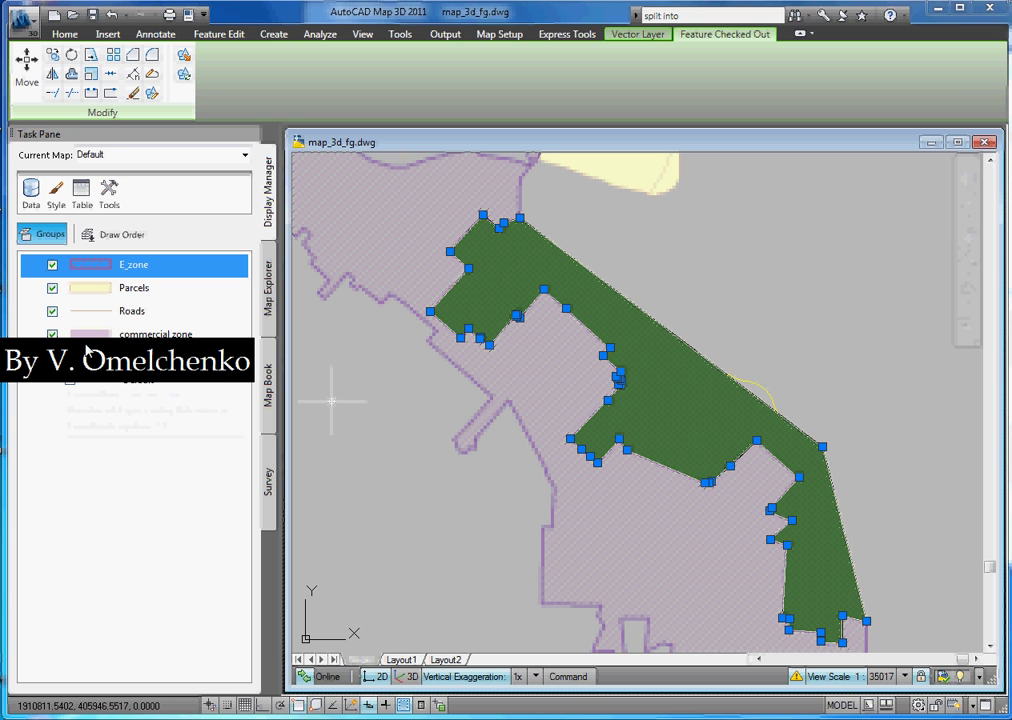
Step: Turn off the commercial zone layer and select the dark MPolygon along the boundary strip
click(88, 345)
click(779, 356)
click(776, 399)
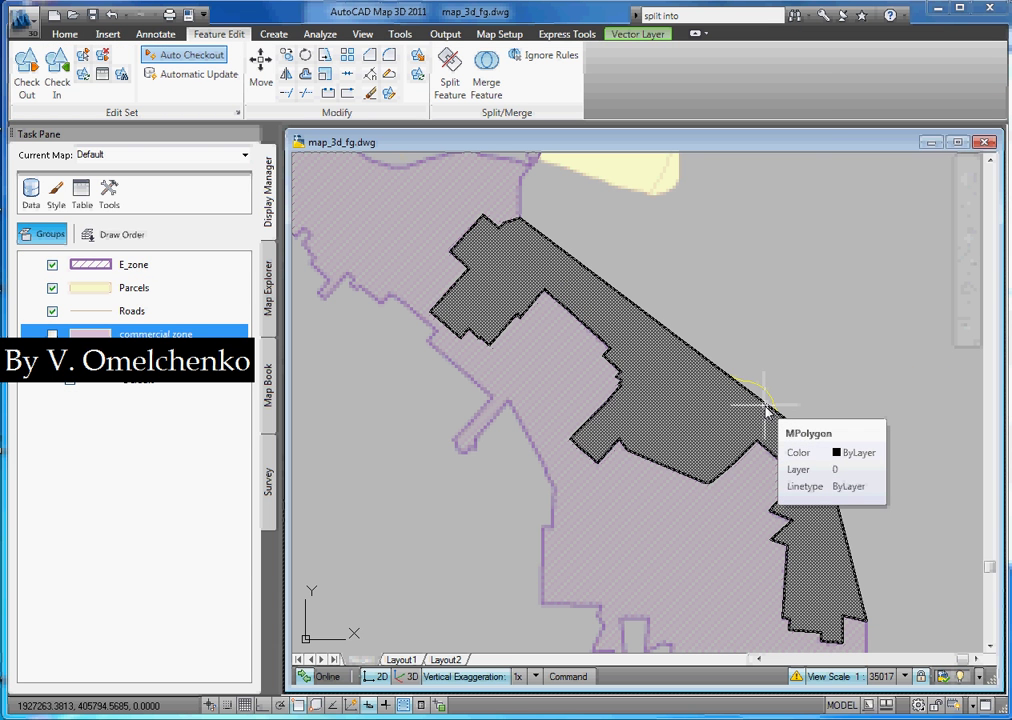
click(765, 408)
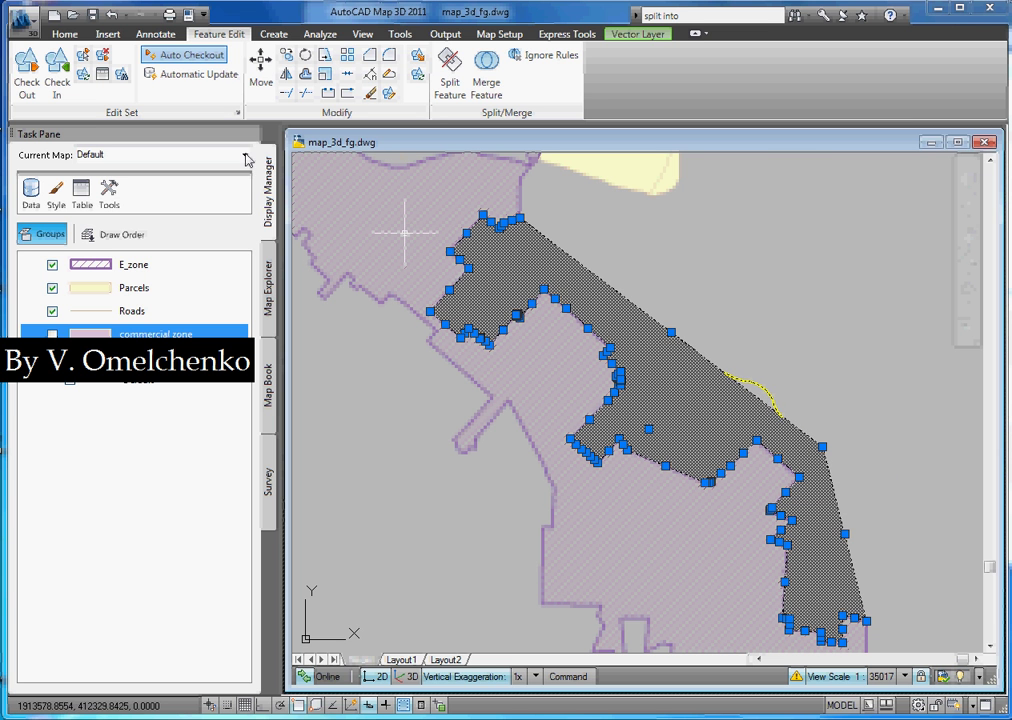
click(66, 37)
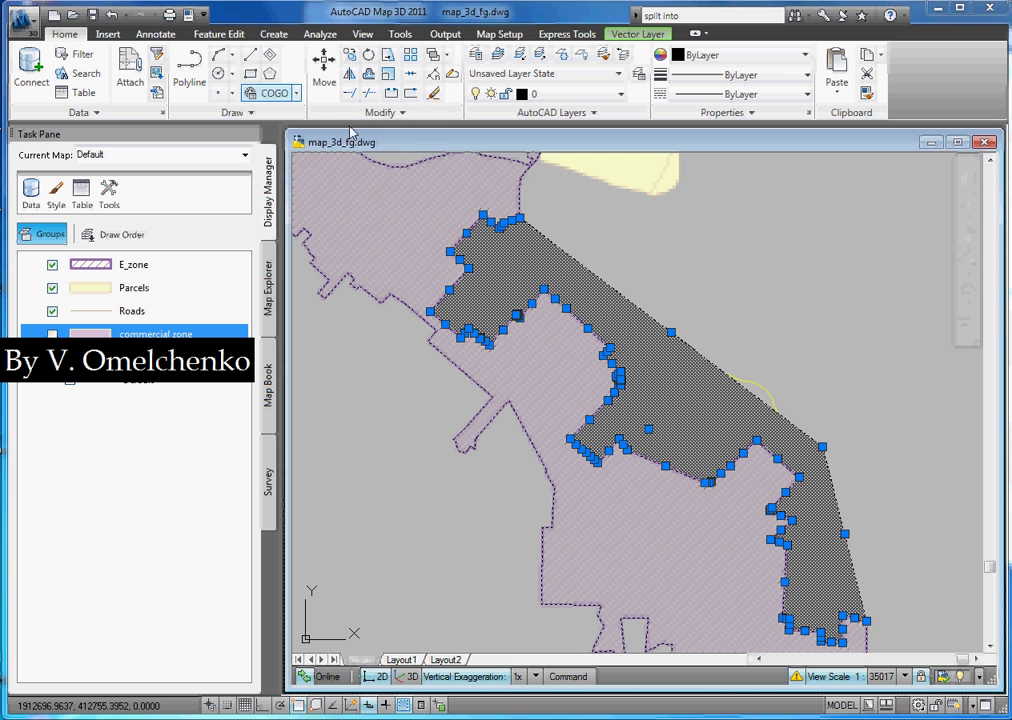
Step: Explode the dark zone MPolygon into plain outline lines and zoom in on the yellow arc
click(405, 114)
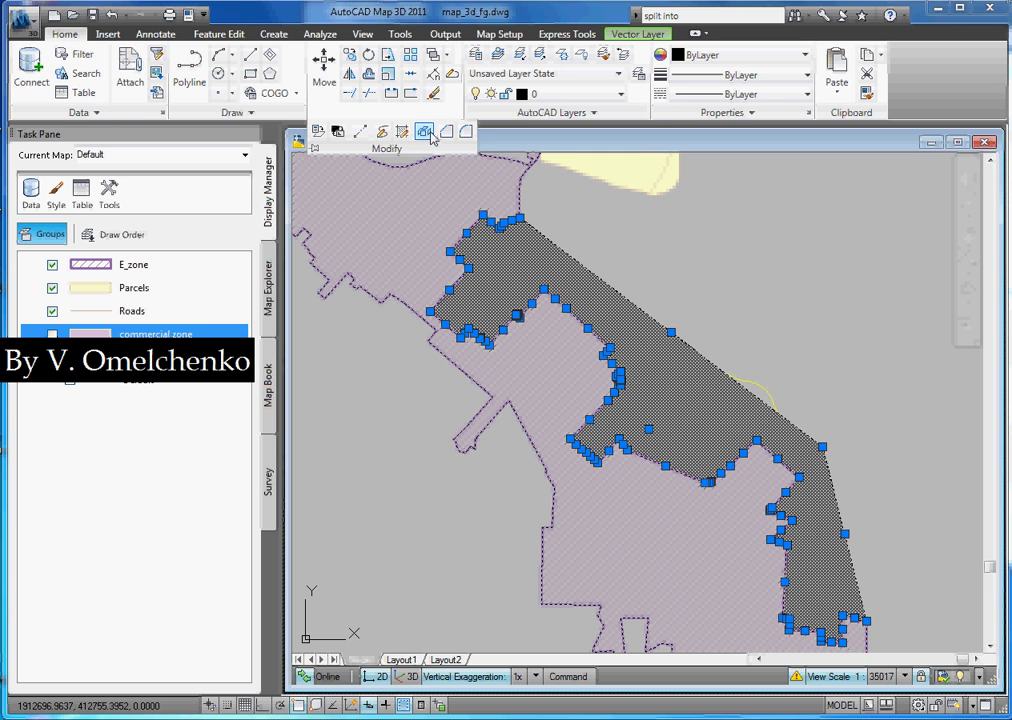
click(432, 138)
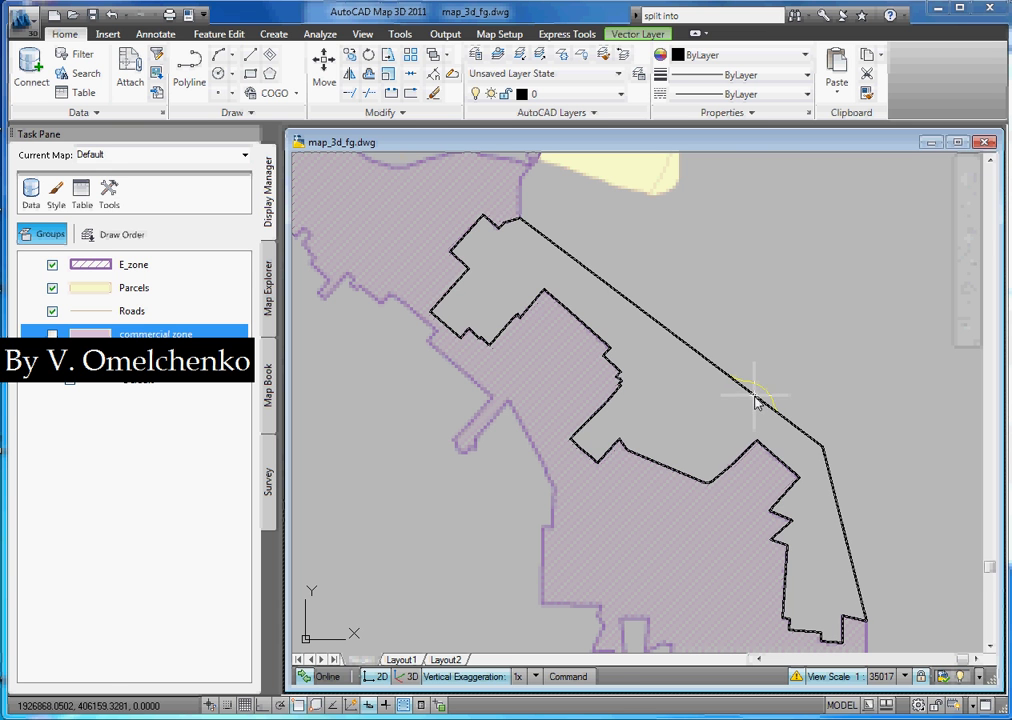
scroll(765, 371, up, 5)
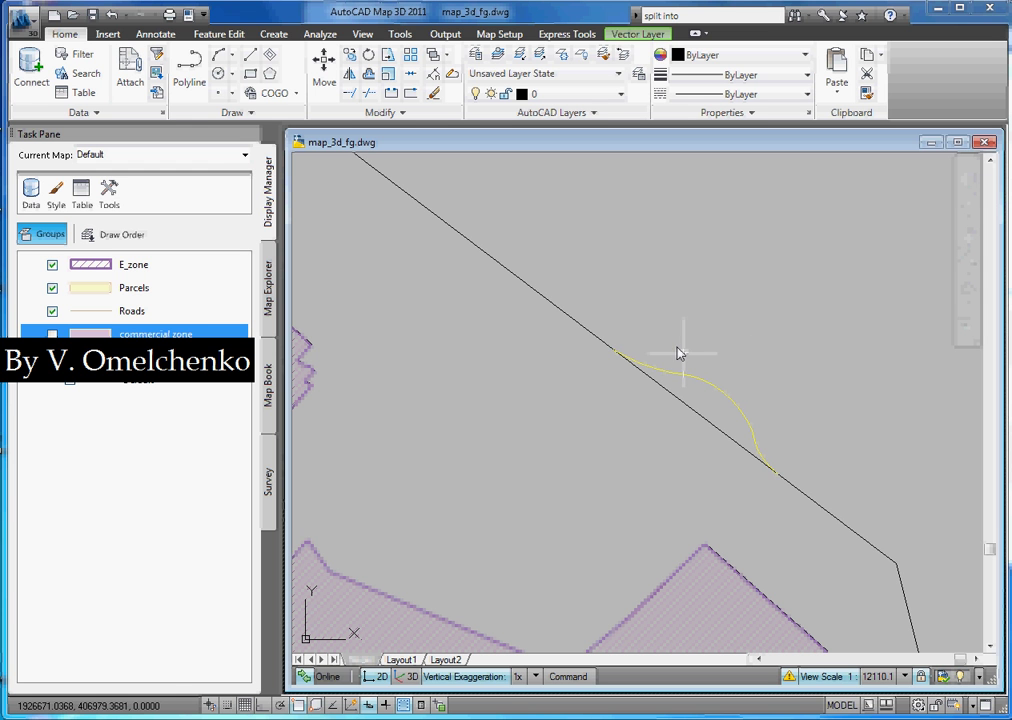
mouse_move(703, 421)
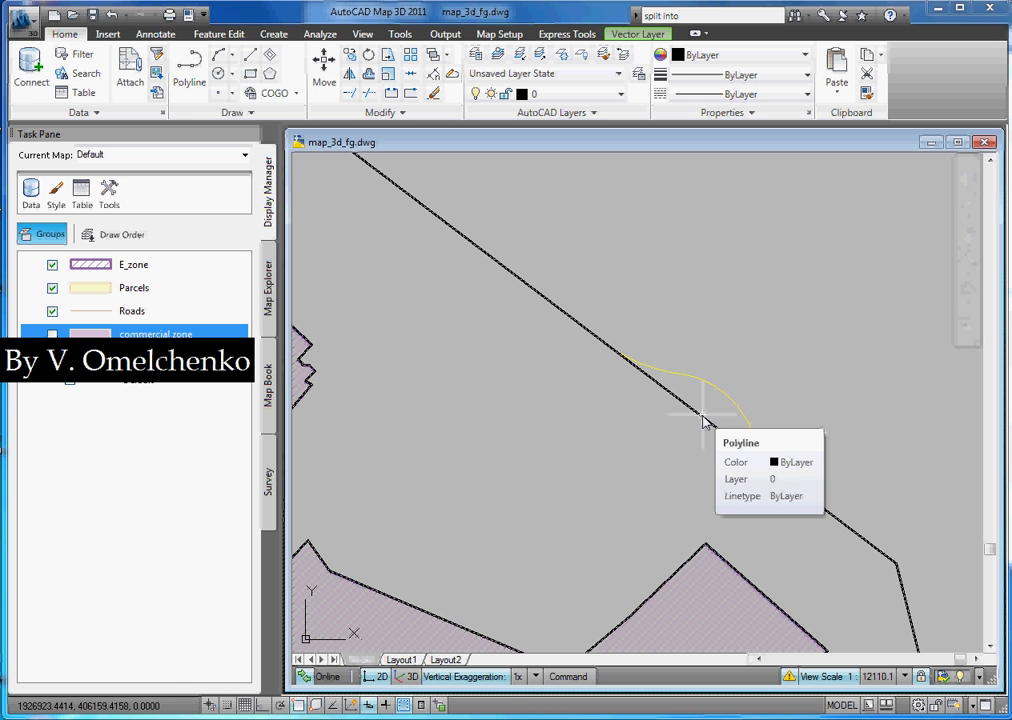
Step: Use Break at Point to split the black boundary polyline where the yellow arc starts
click(412, 94)
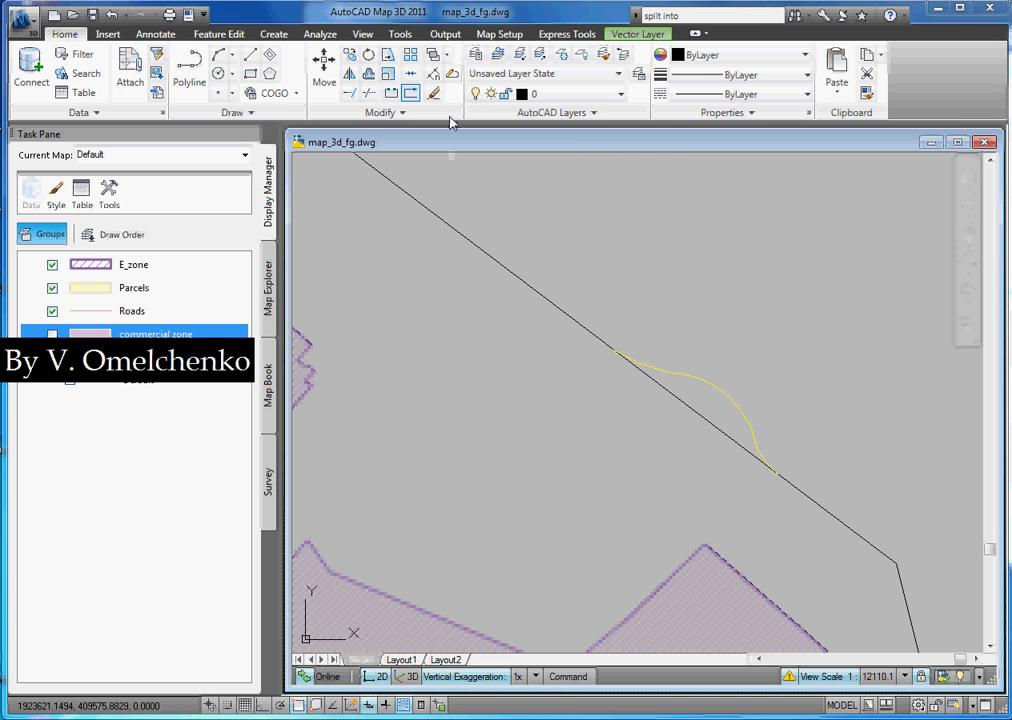
click(657, 389)
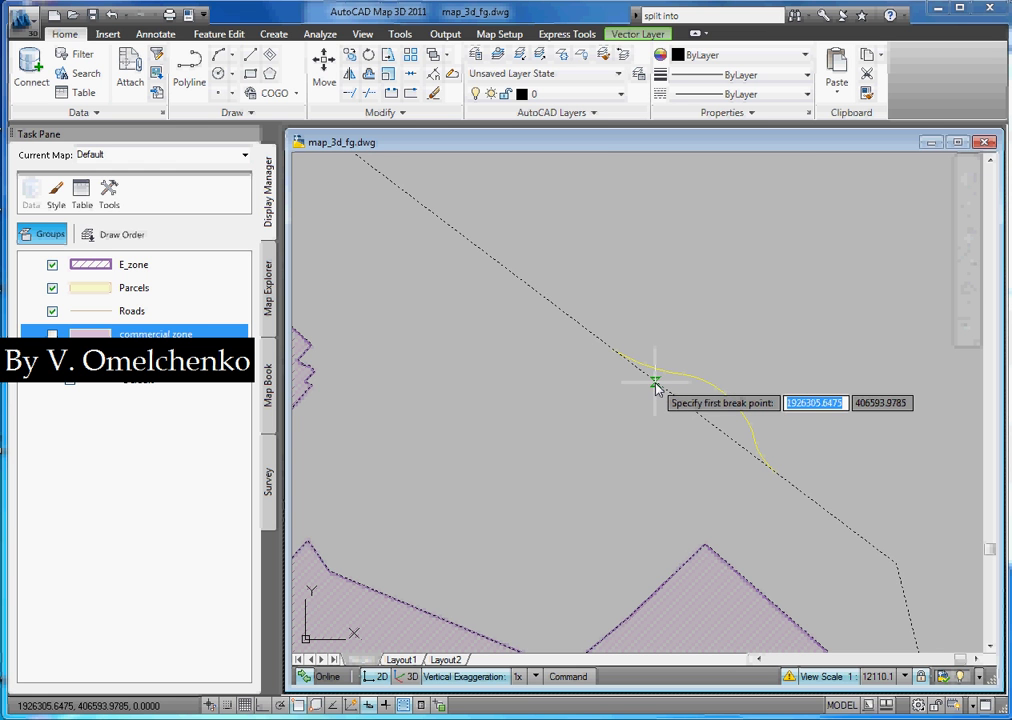
scroll(620, 350, up, 3)
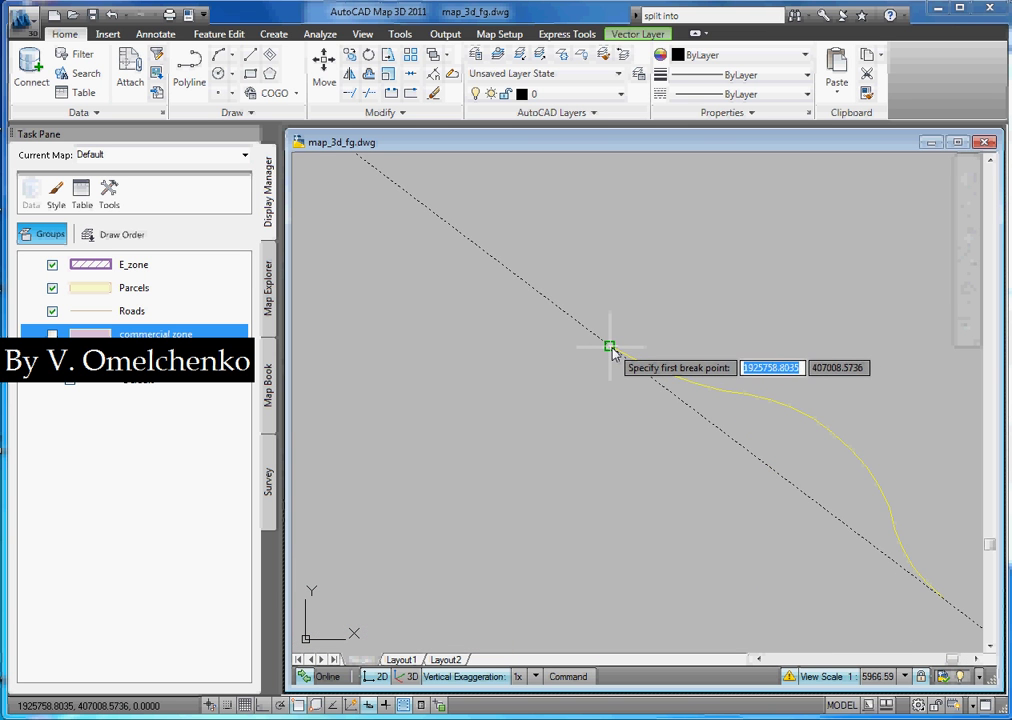
click(610, 347)
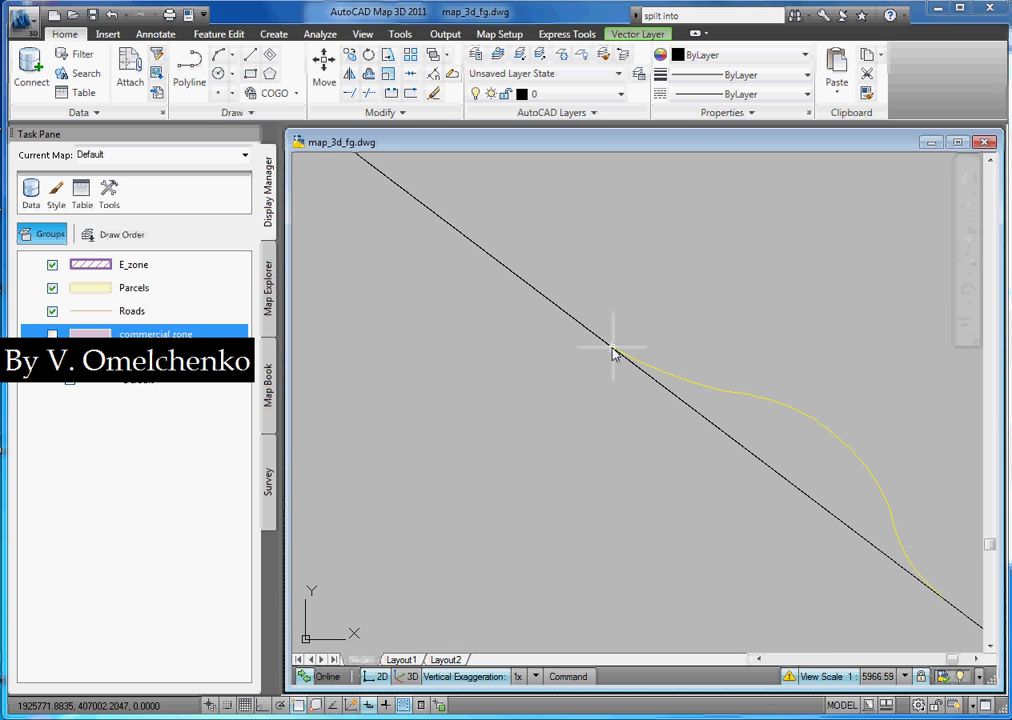
scroll(636, 307, down, 4)
scroll(650, 325, down, 4)
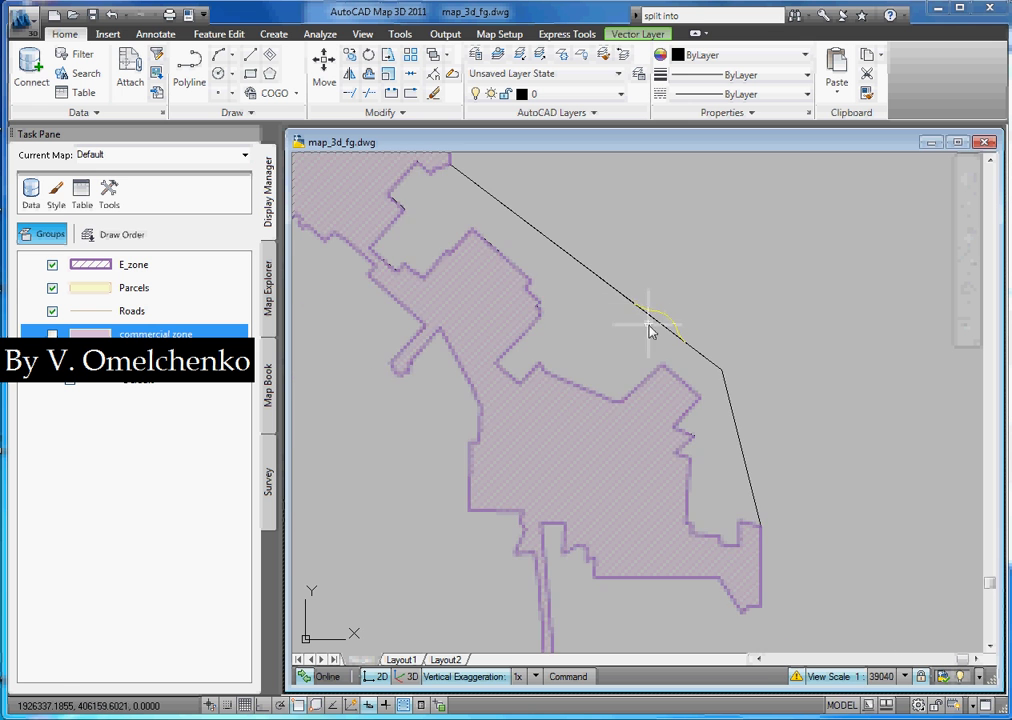
Step: Stretch the broken boundary segment's end vertex onto the far endpoint of the yellow arc
scroll(655, 328, up, 3)
click(665, 328)
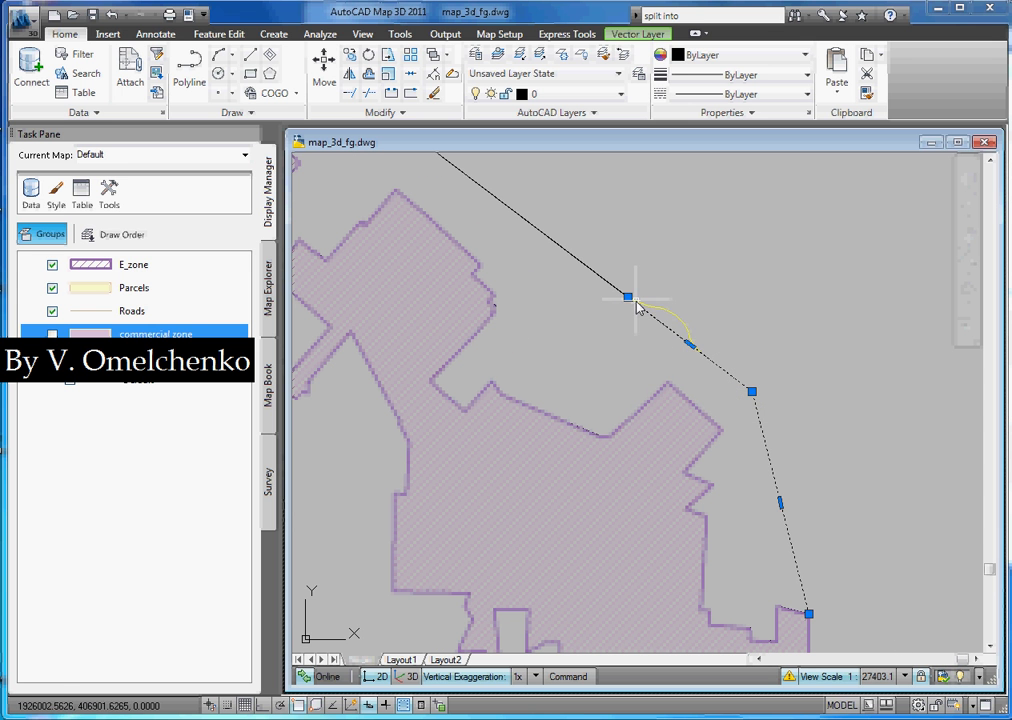
mouse_move(630, 305)
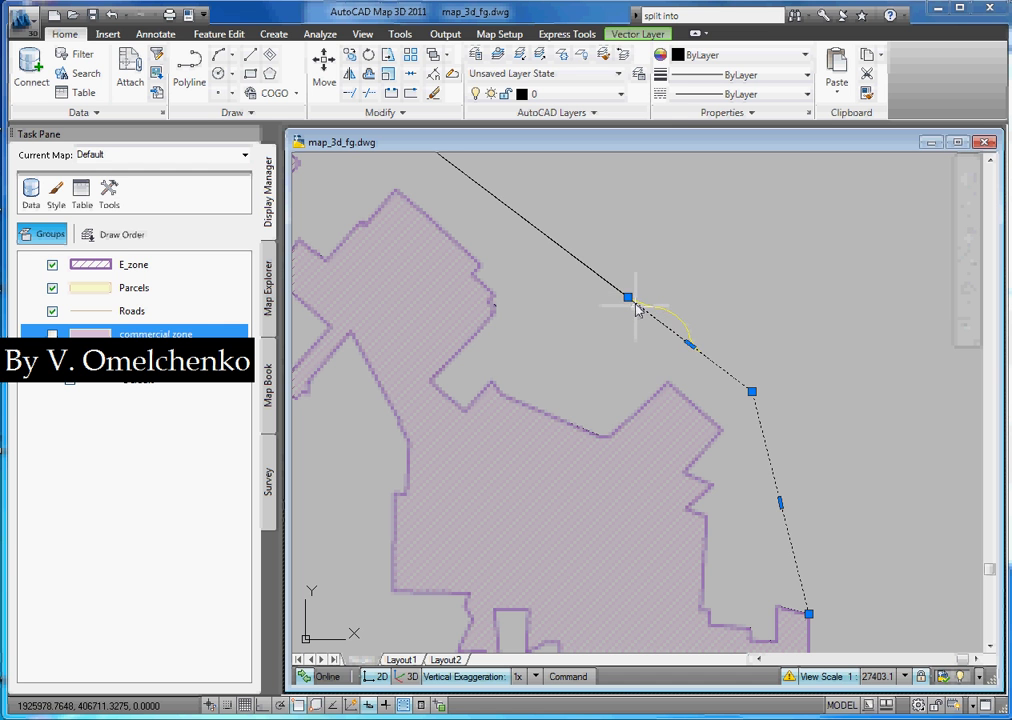
click(628, 297)
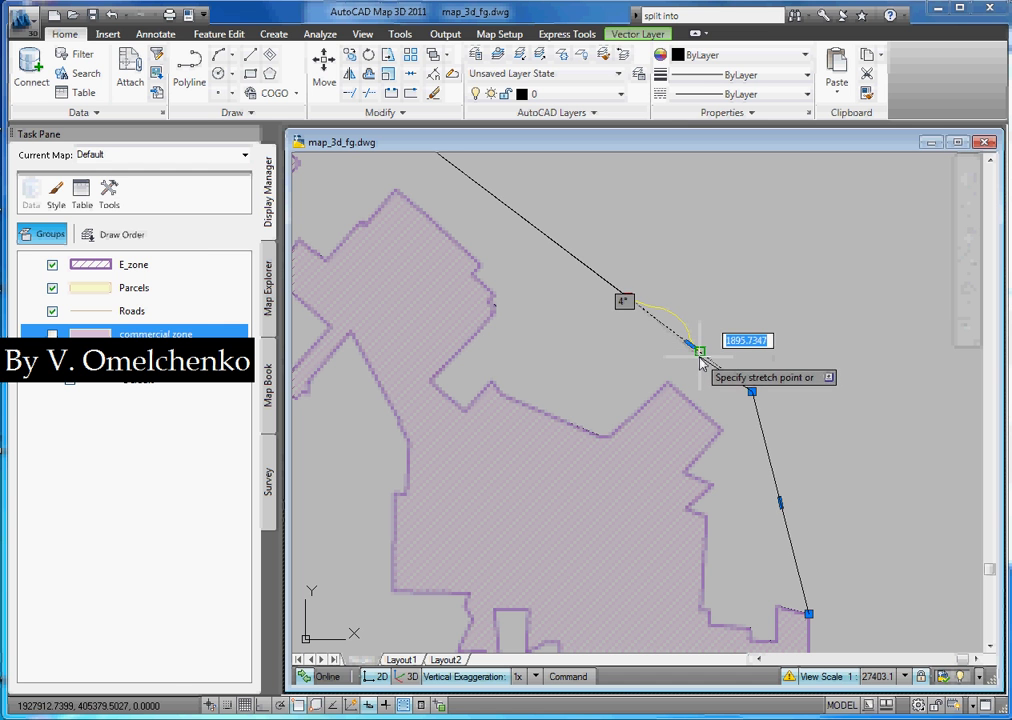
click(699, 353)
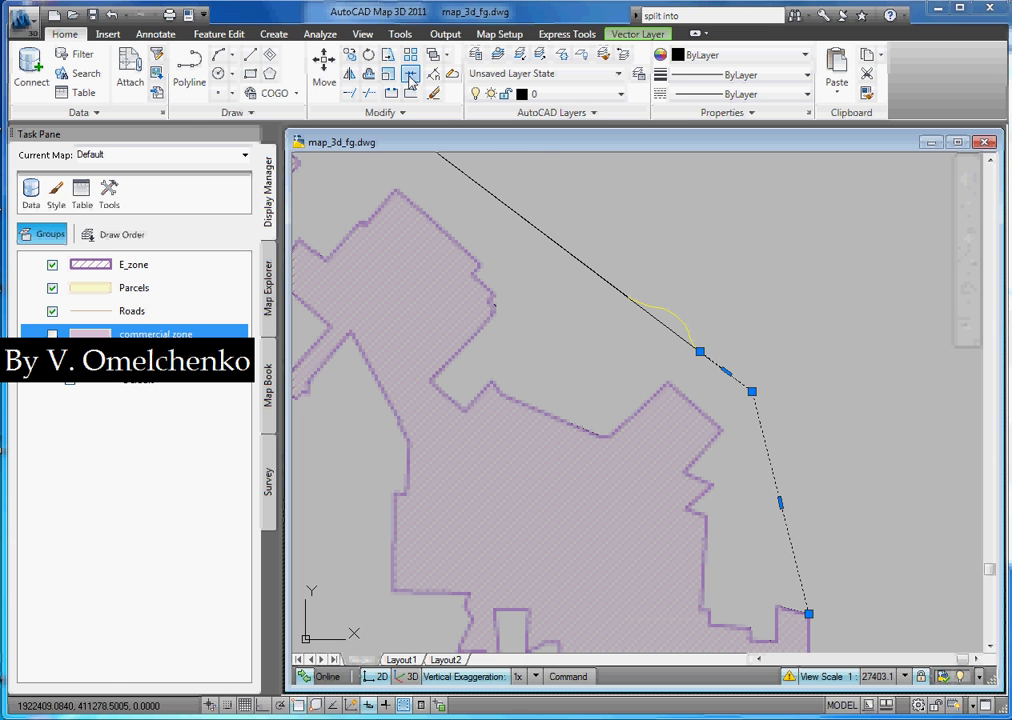
click(411, 75)
Step: Join the yellow arc and the boundary polyline into one continuous outline with a curved bulge
click(684, 327)
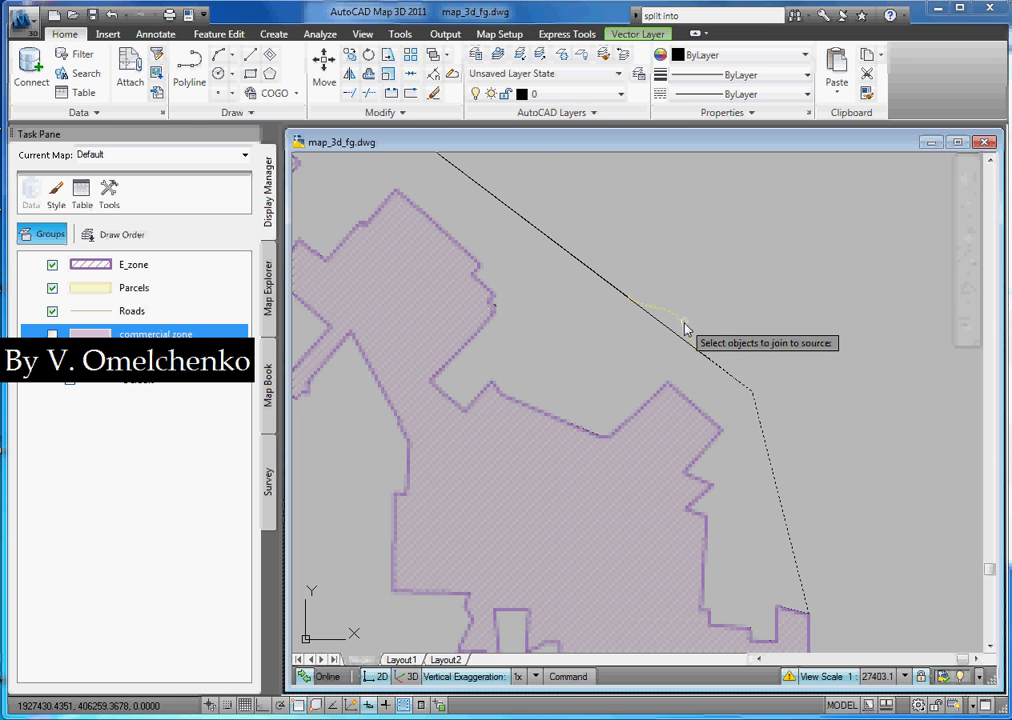
click(622, 297)
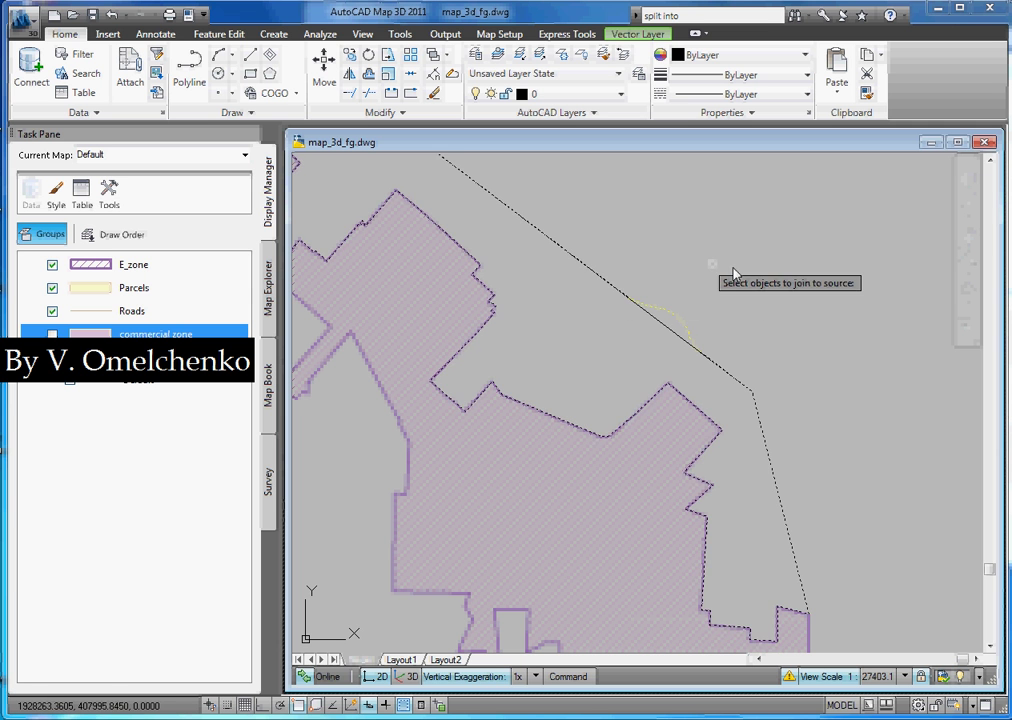
key(Return)
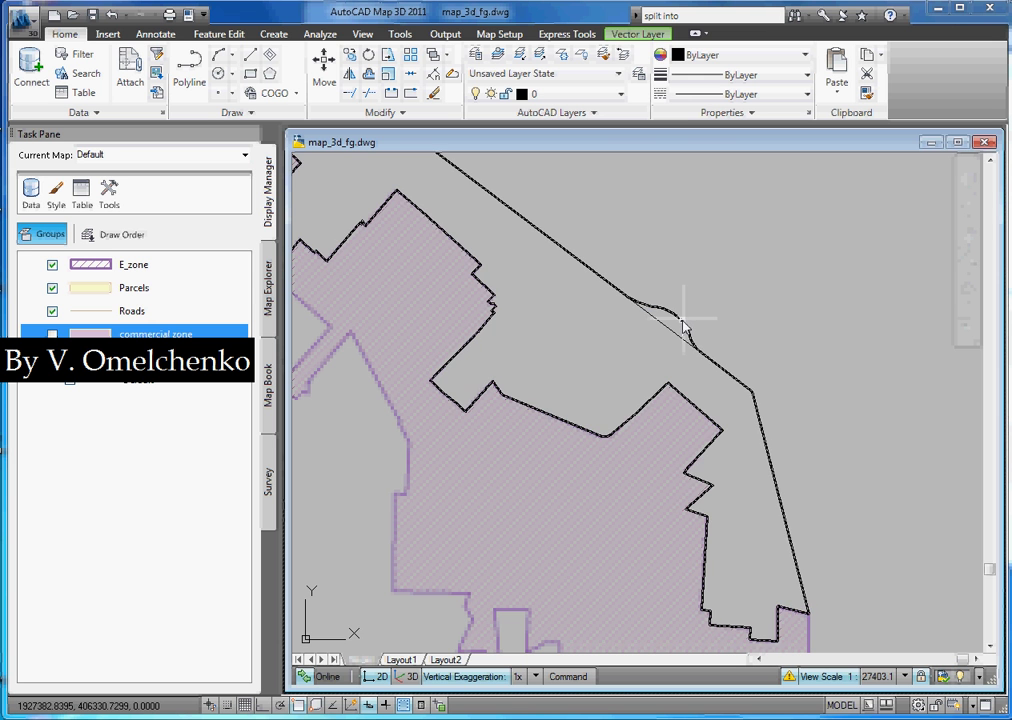
scroll(680, 320, down, 2)
right_click(680, 320)
key(Escape)
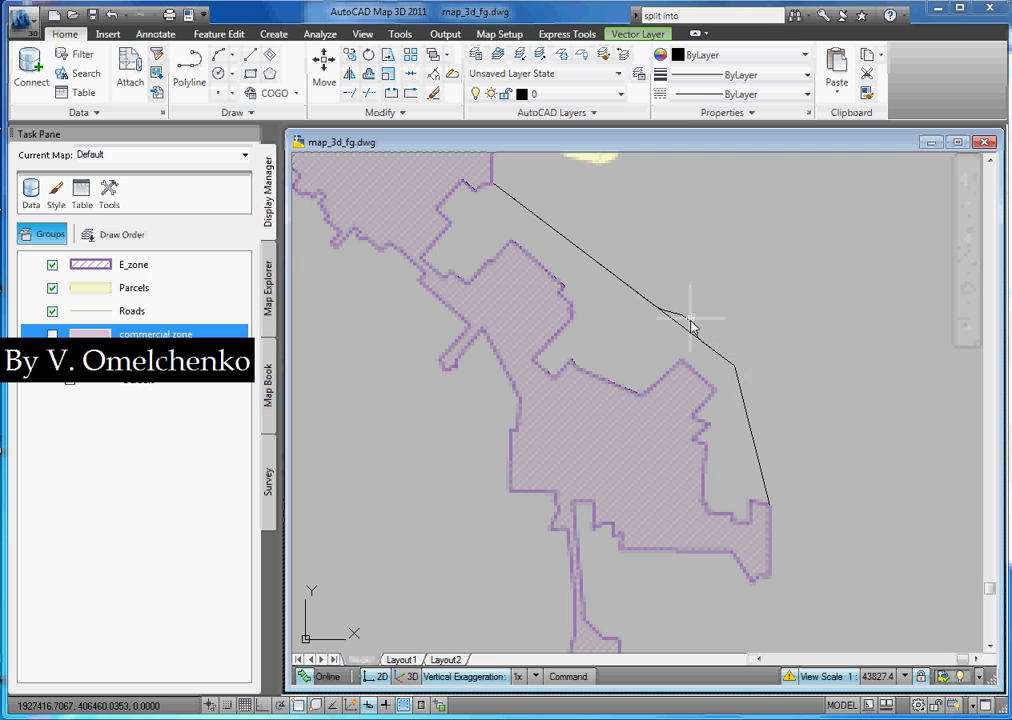
mouse_move(693, 326)
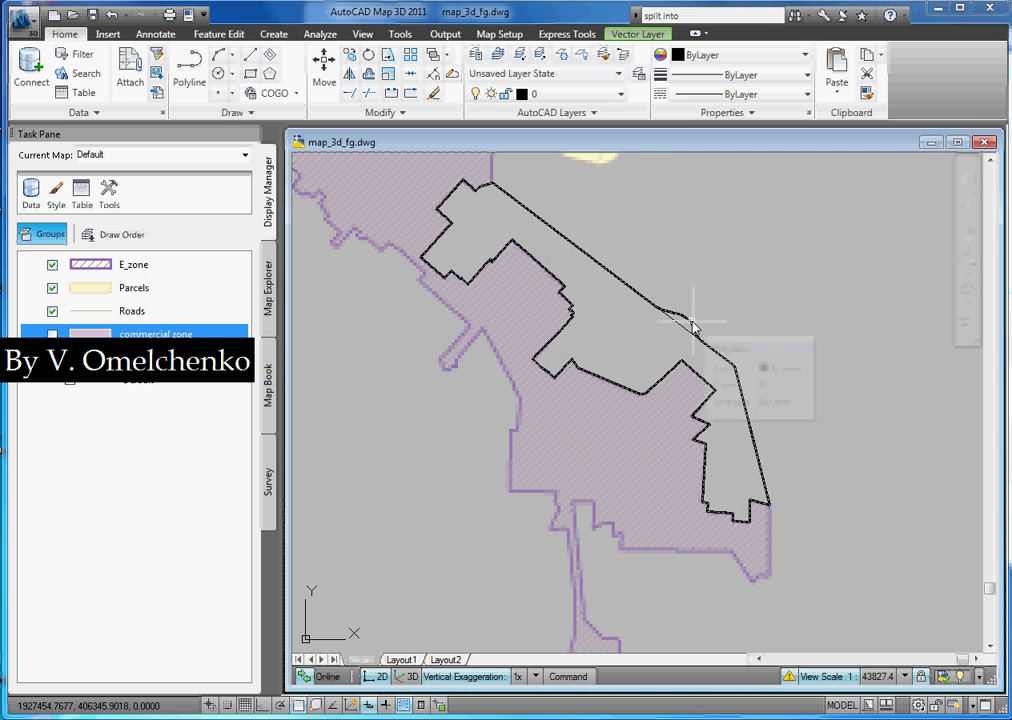
Step: Create an MPolygon from the joined outline, producing a dark filled shape with the curved bulge
click(275, 34)
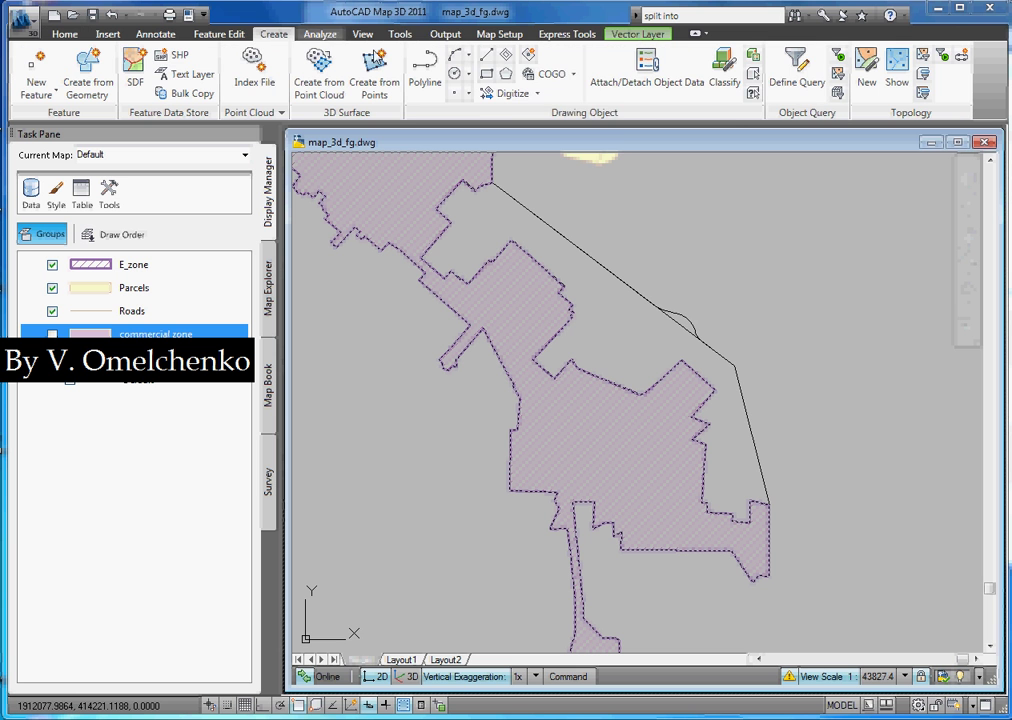
click(507, 57)
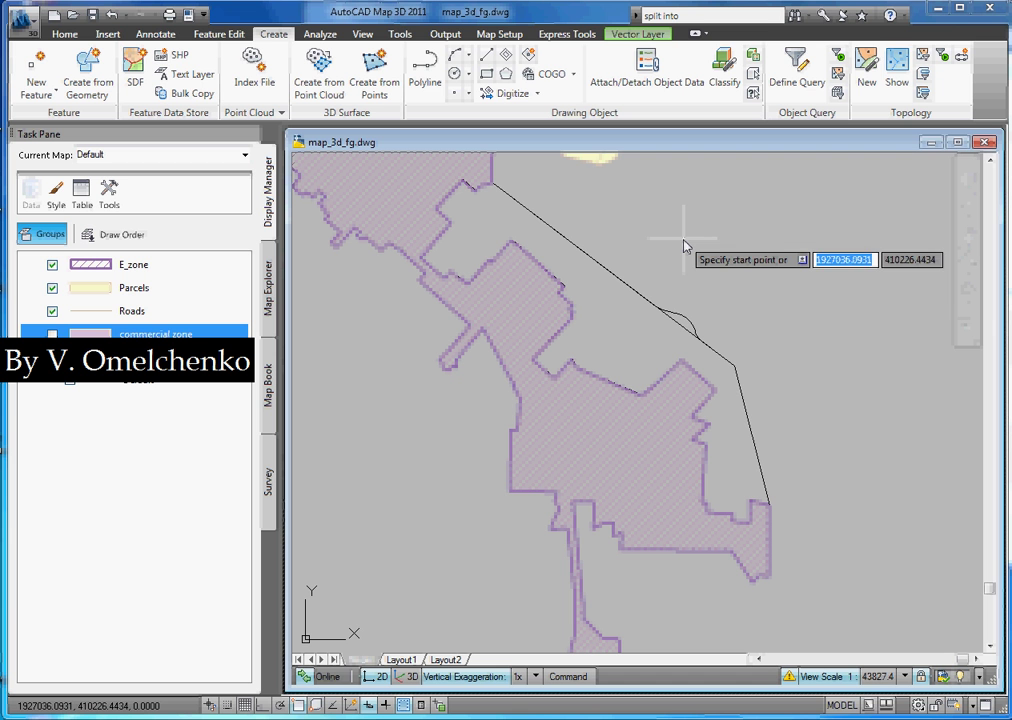
text(s)
key(Return)
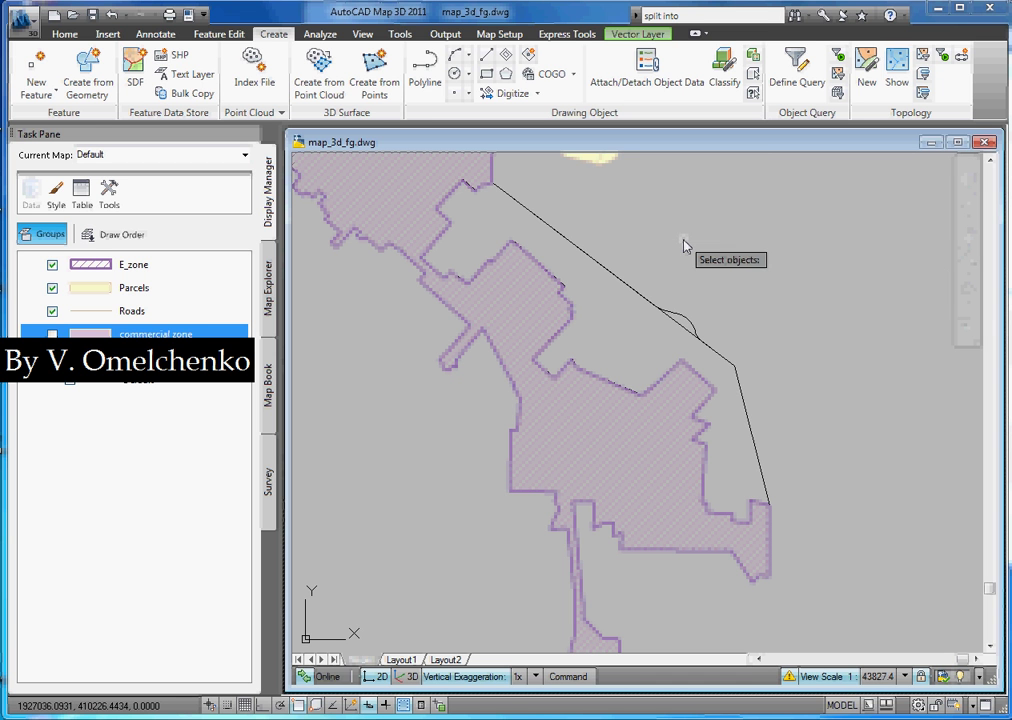
click(684, 318)
click(684, 318)
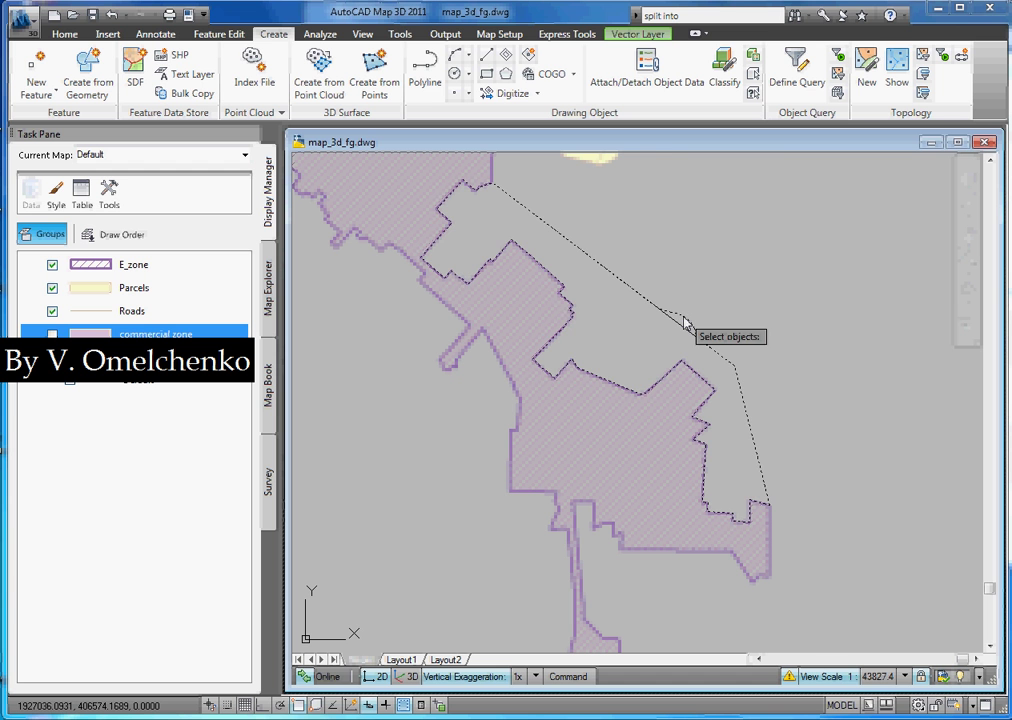
key(Return)
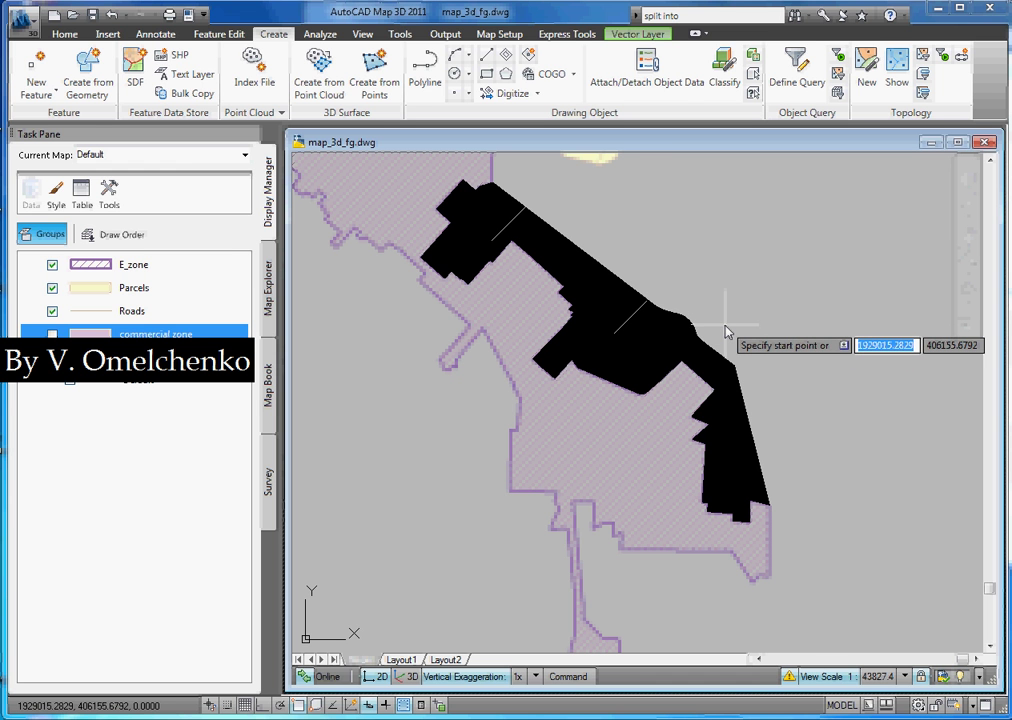
key(Escape)
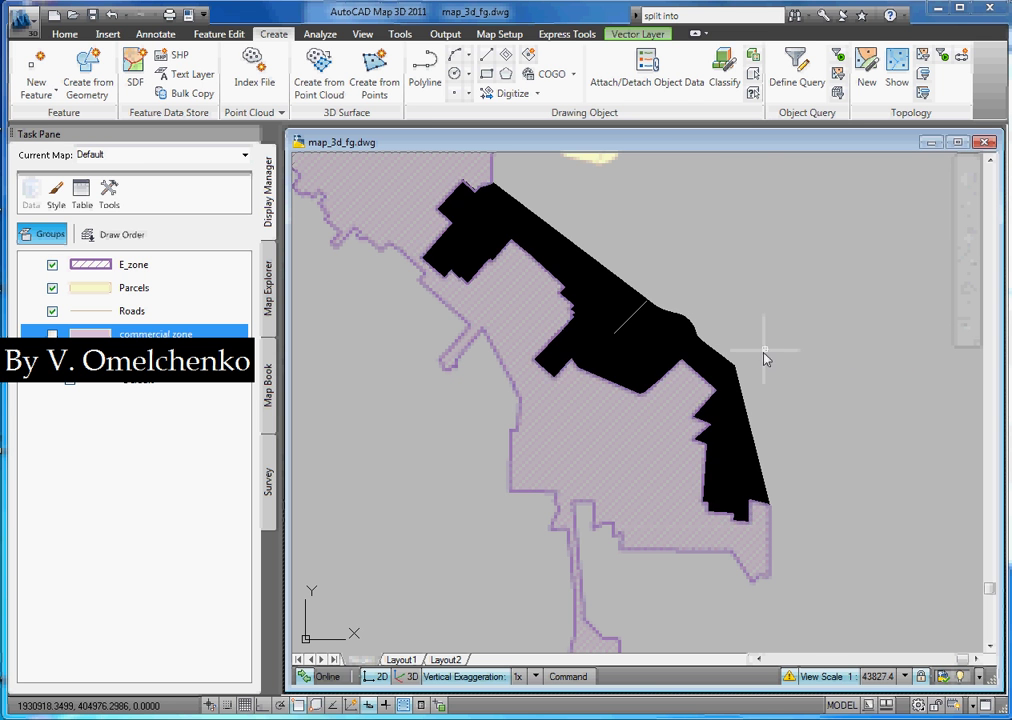
scroll(725, 360, up, 2)
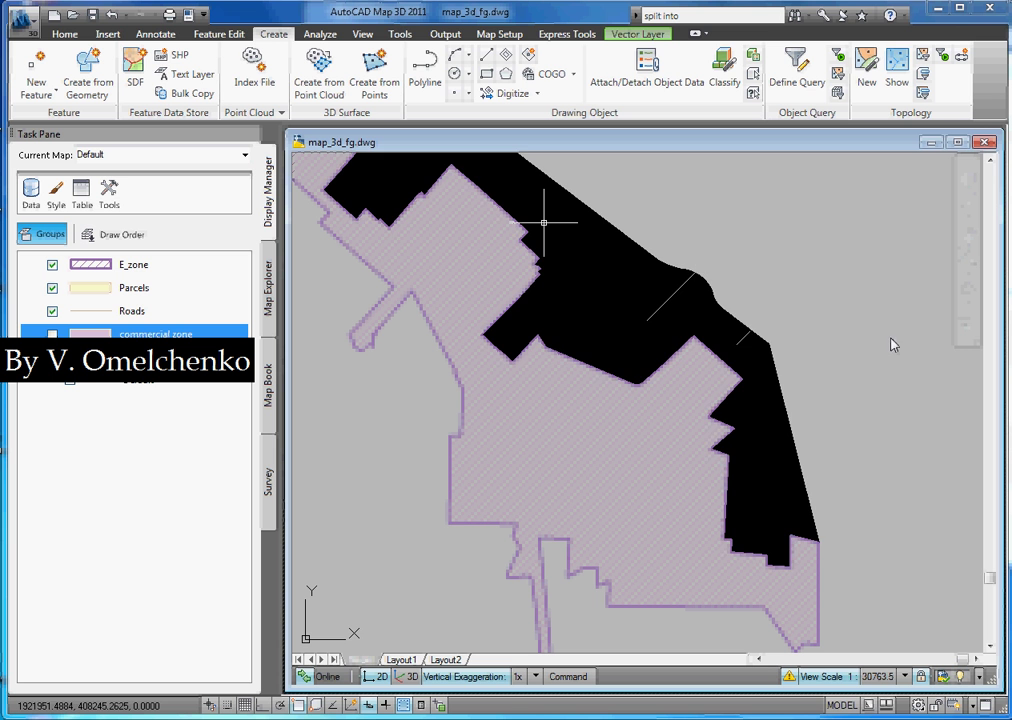
Step: Send the new black MPolygon to the back, behind the purple commercial zone fill
click(708, 291)
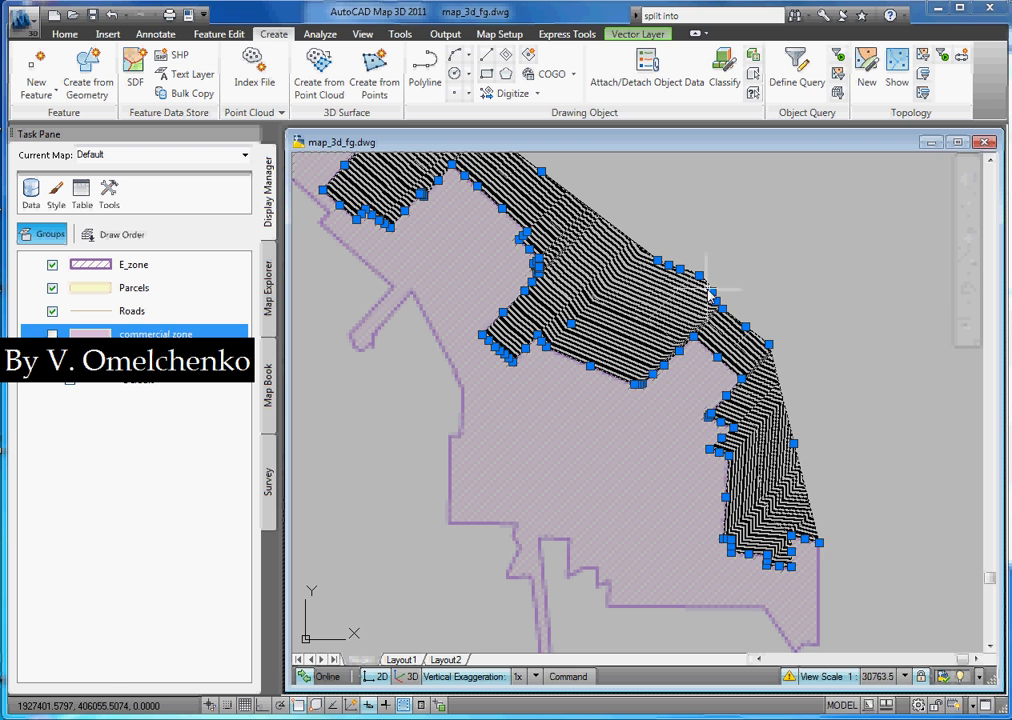
right_click(709, 291)
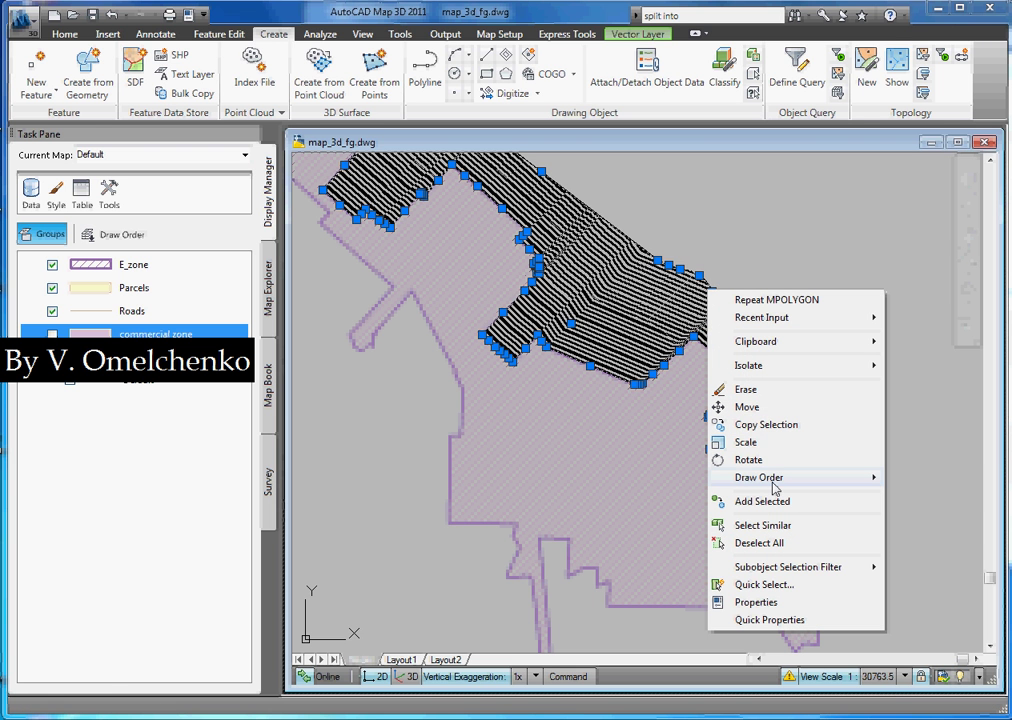
mouse_move(772, 482)
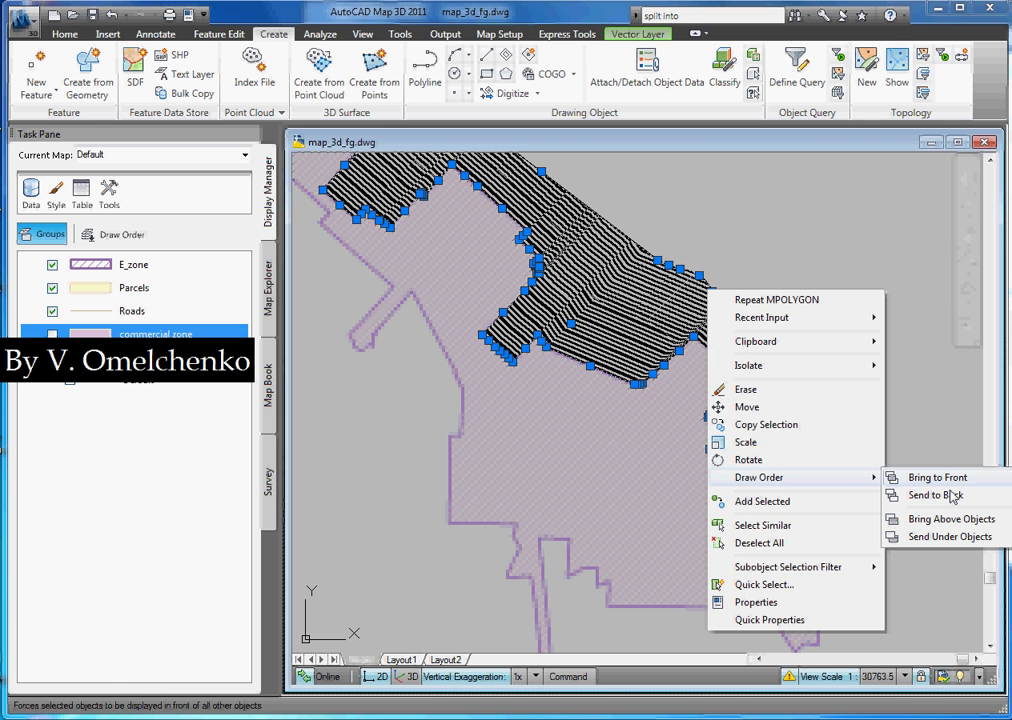
click(897, 495)
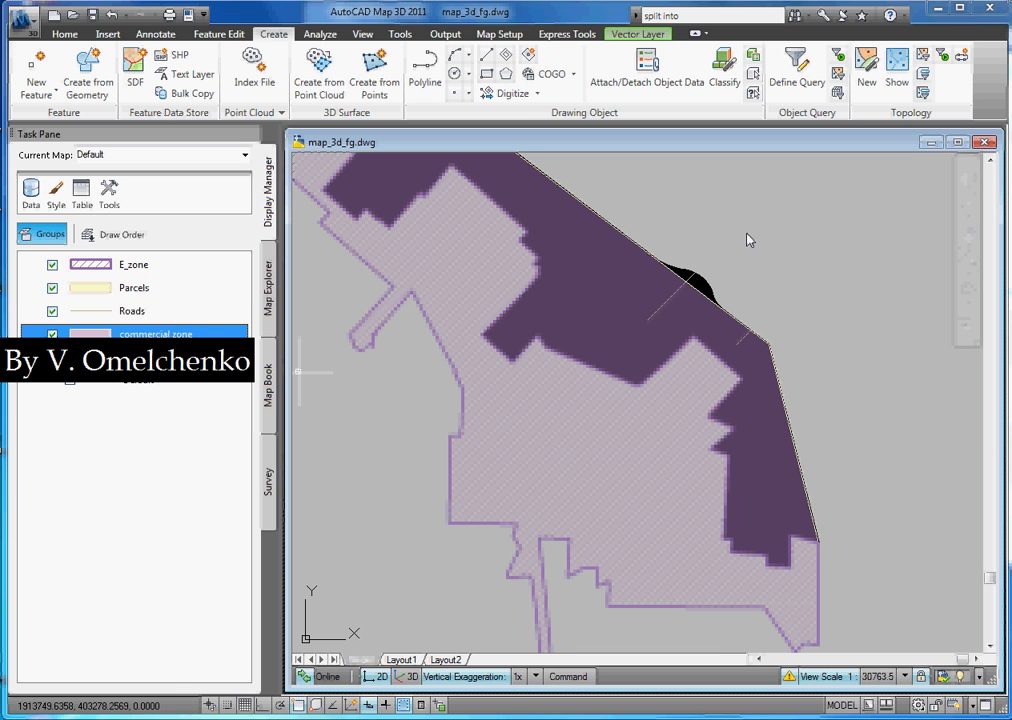
click(218, 34)
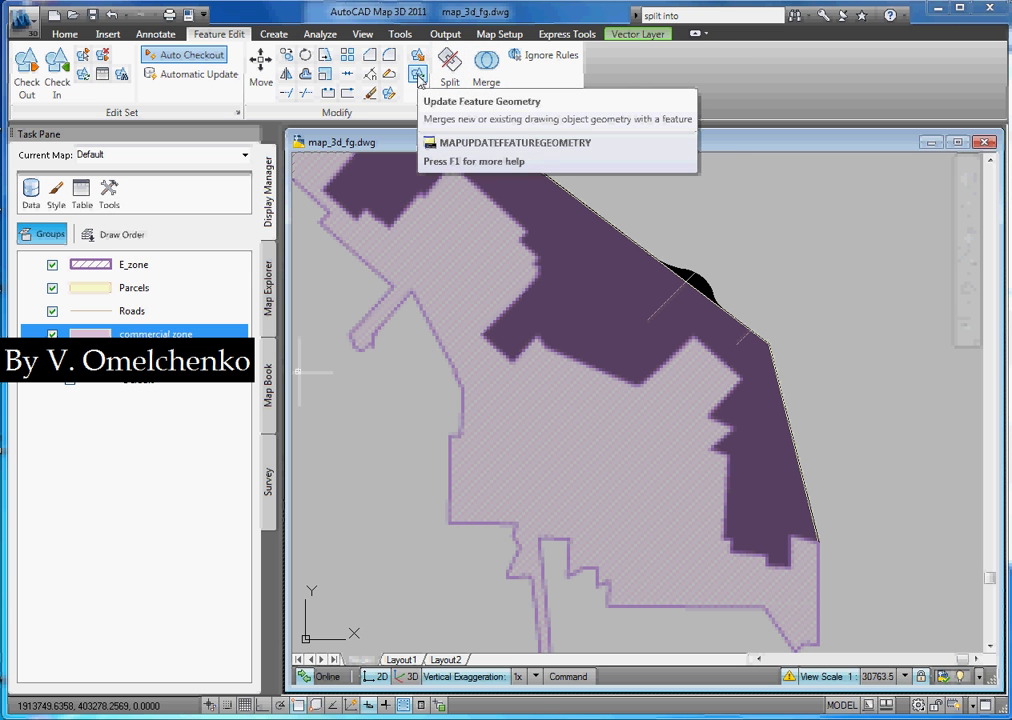
Step: Update the commercial zone feature's geometry from the black MPolygon and erase the helper shape
click(418, 77)
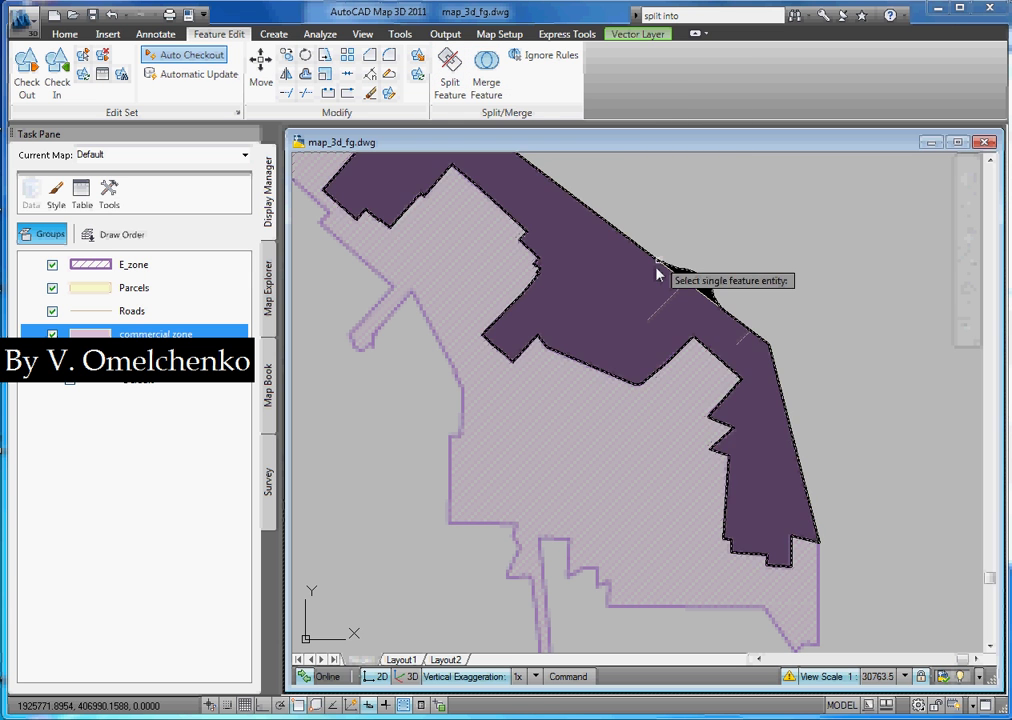
click(652, 278)
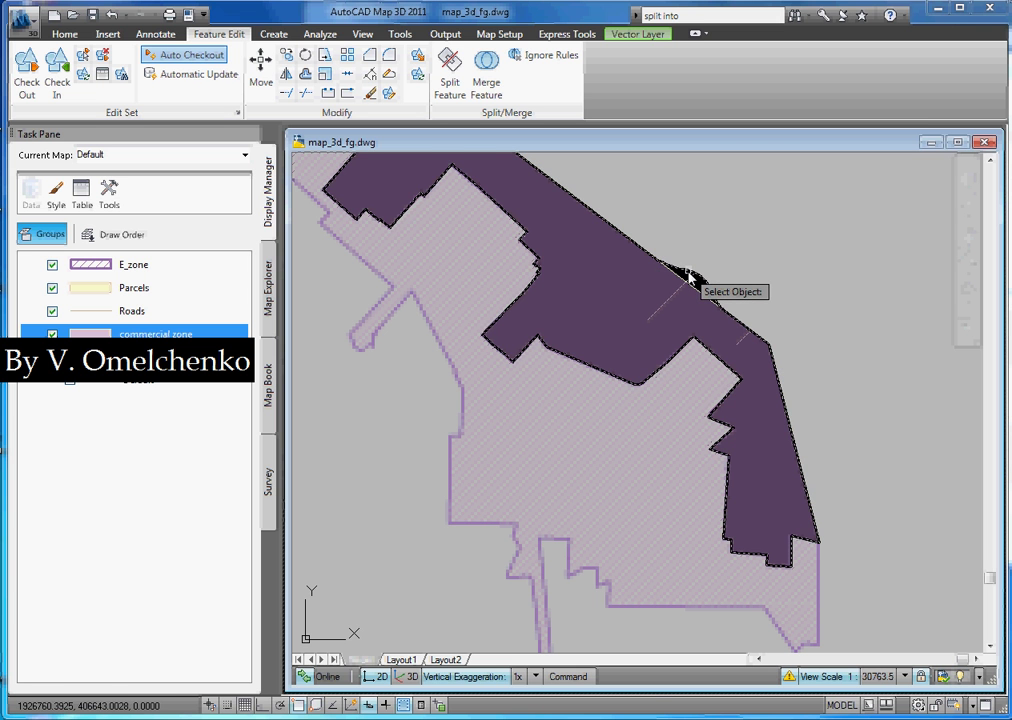
key(Return)
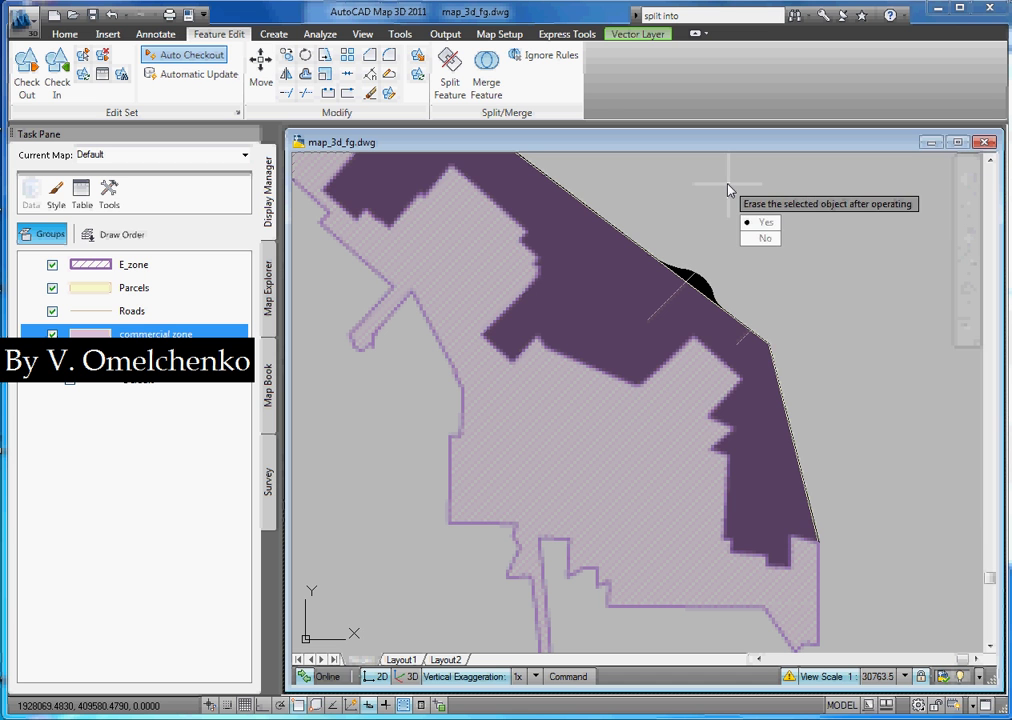
key(Return)
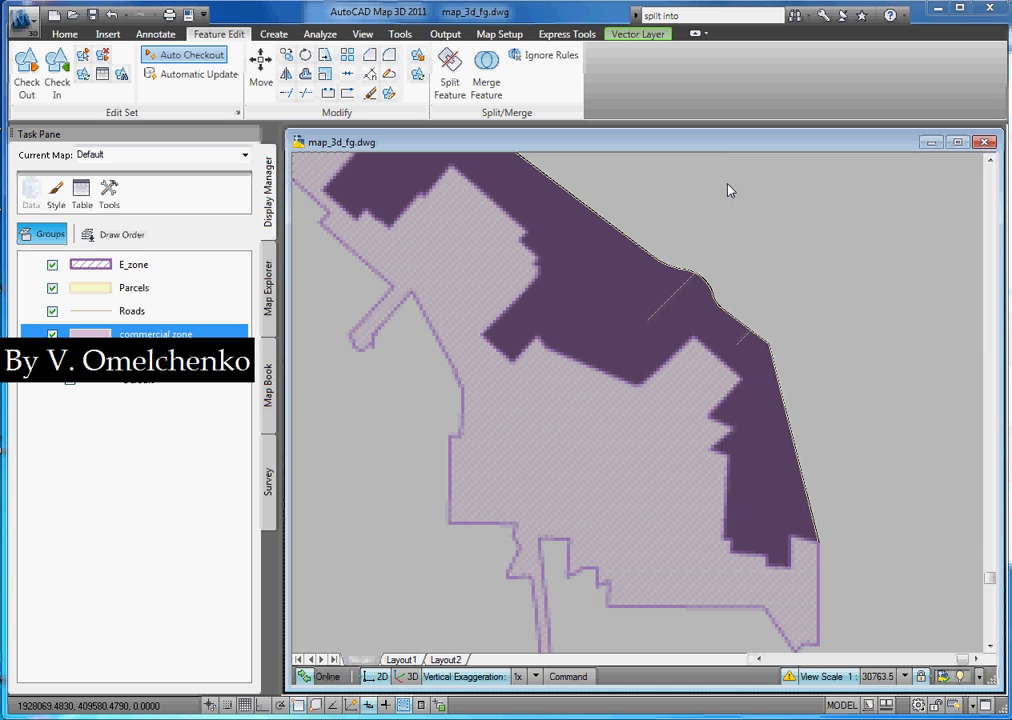
scroll(795, 290, down, 2)
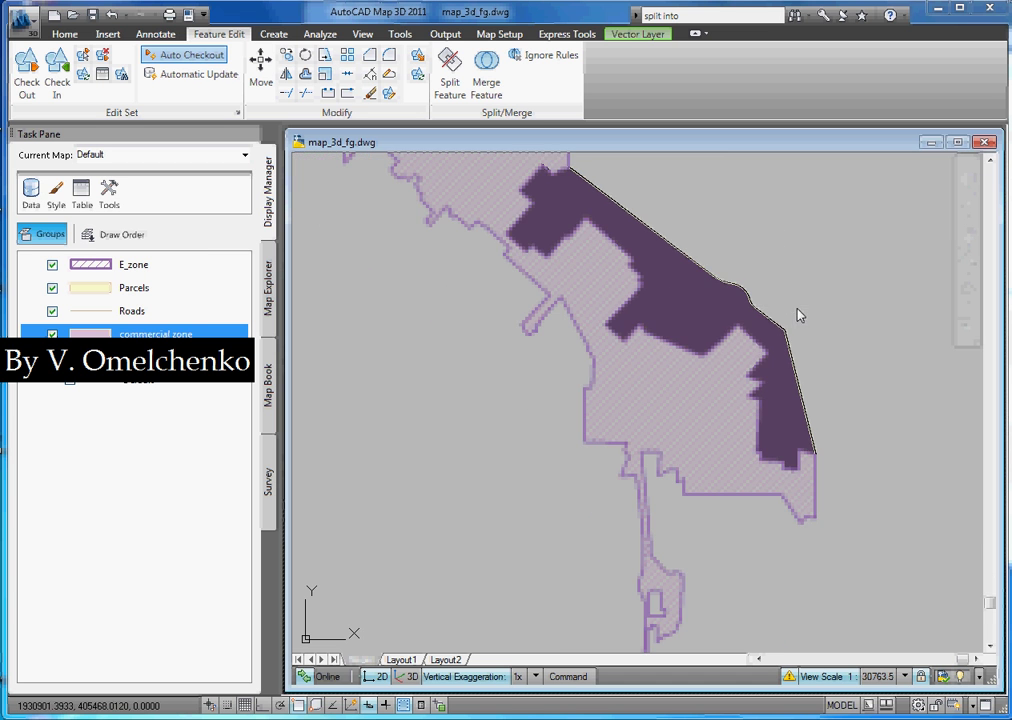